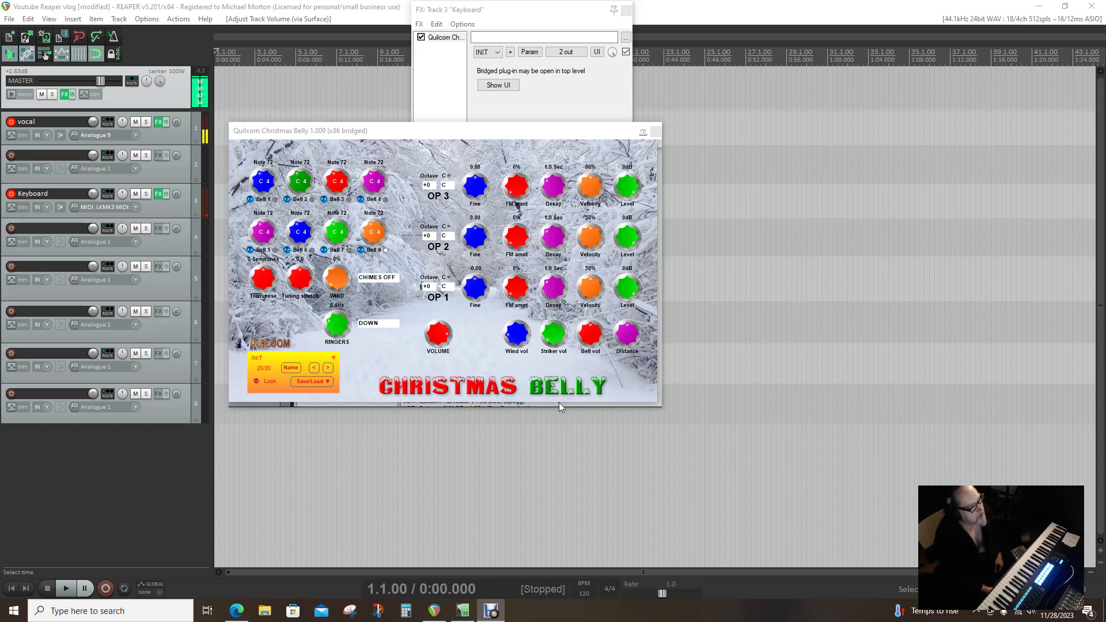
Adjust the INIT preset's wind volume in Christmas Belly and step back through the presets to Blue Jesus
left_click(516, 340)
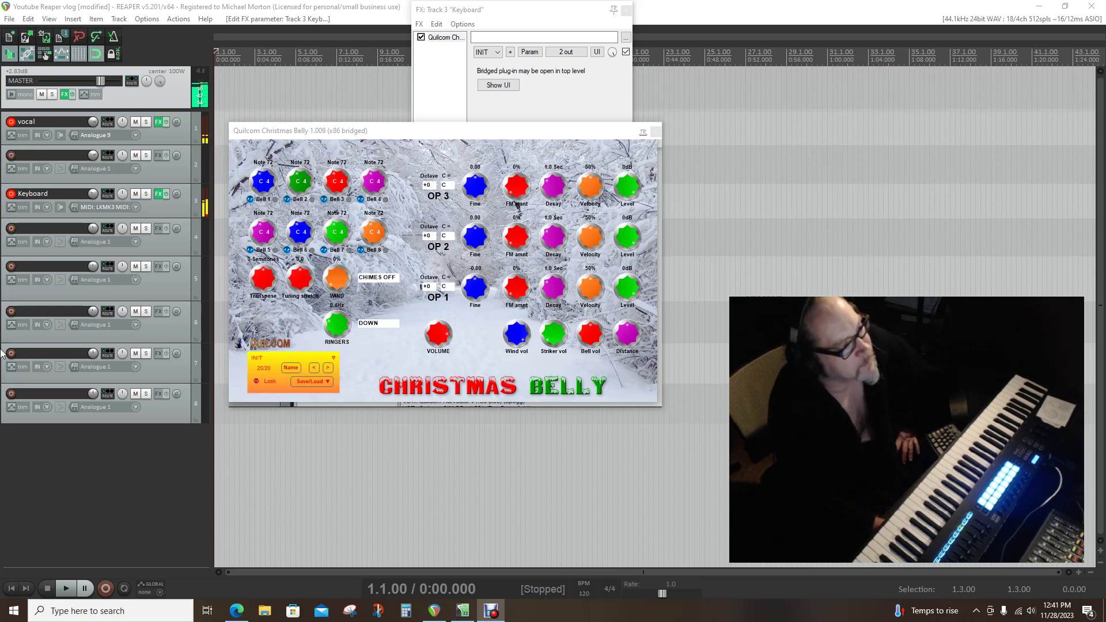
left_click(518, 338)
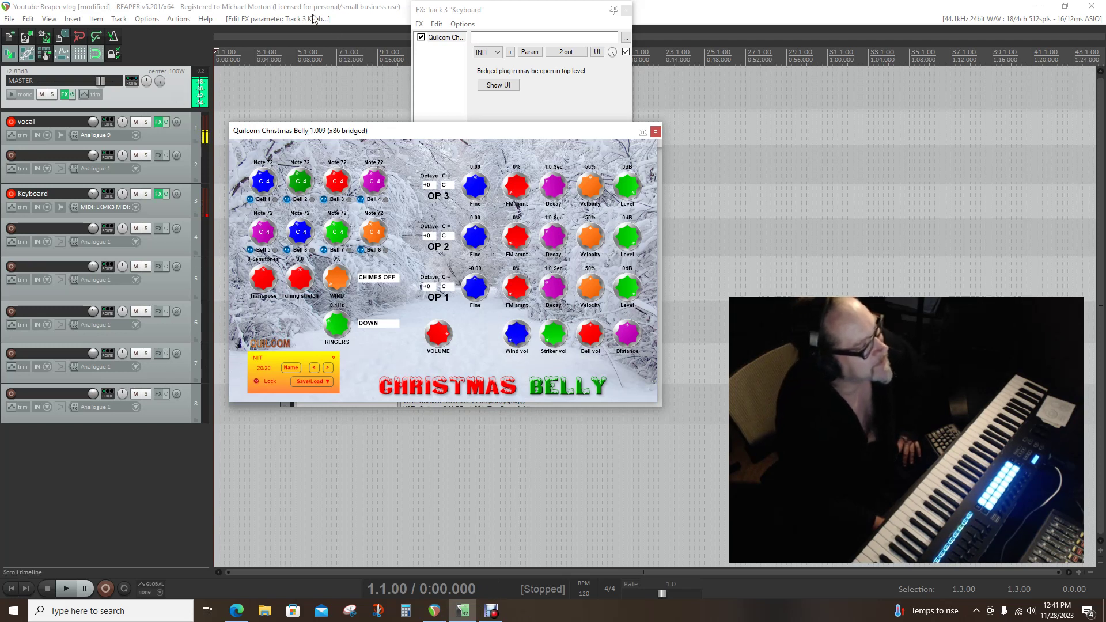
left_click(314, 369)
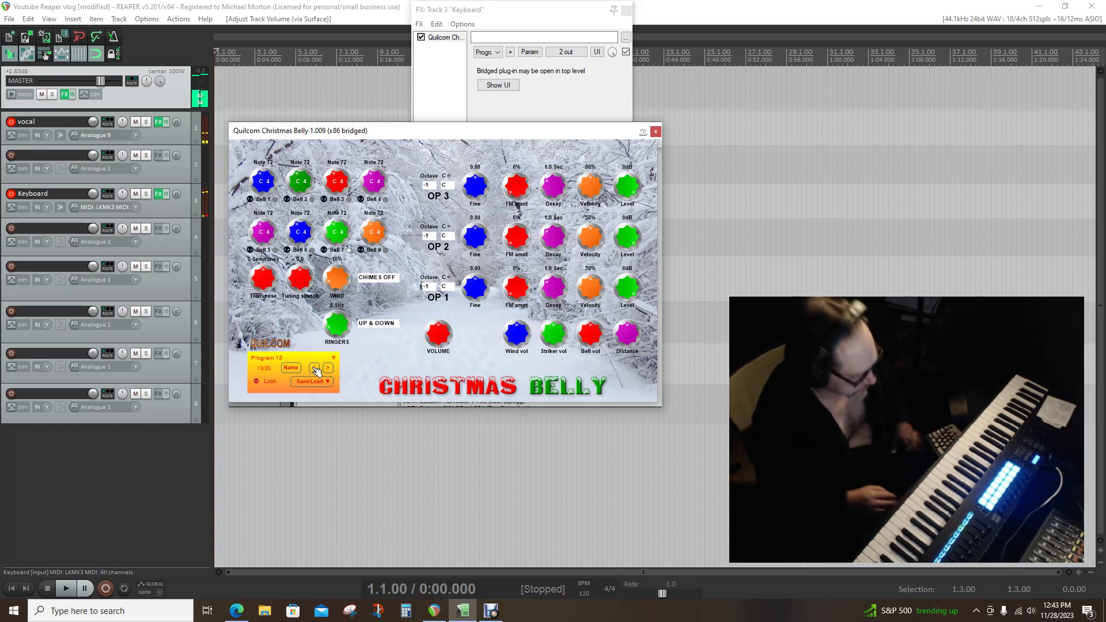
left_click(315, 368)
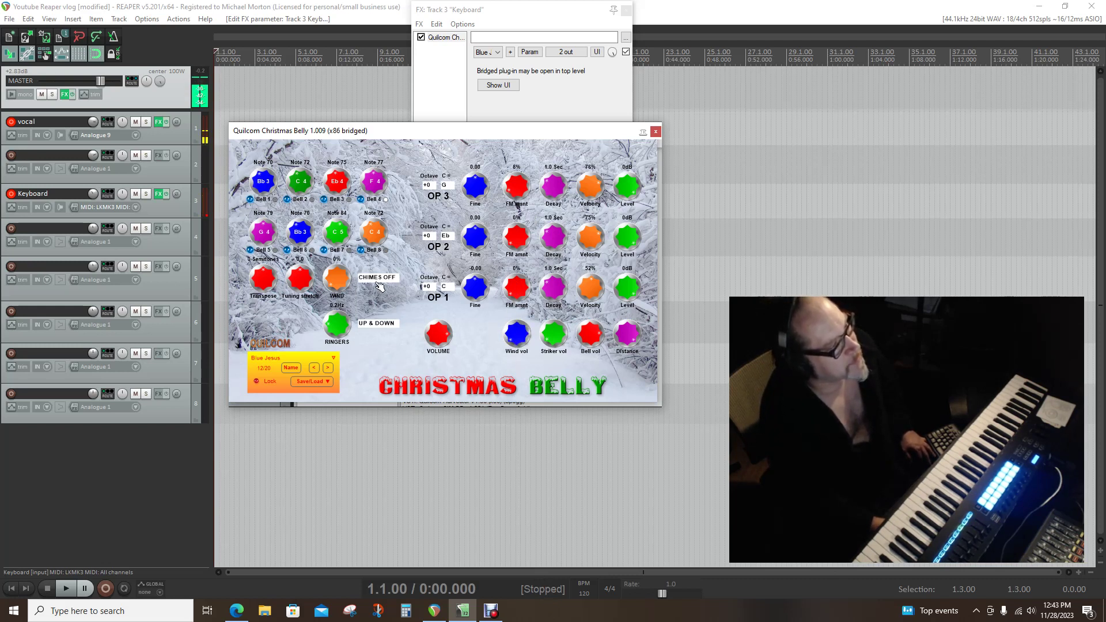
Step back through the BAD Santa preset to A winter's tail and switch its chimes off
left_click(316, 368)
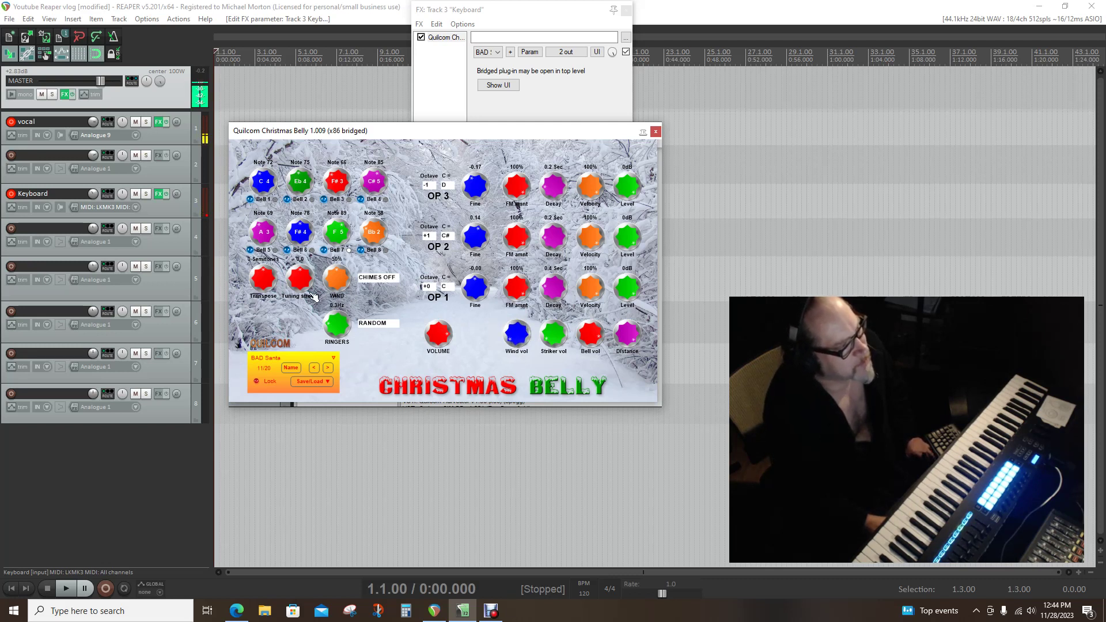
left_click(316, 369)
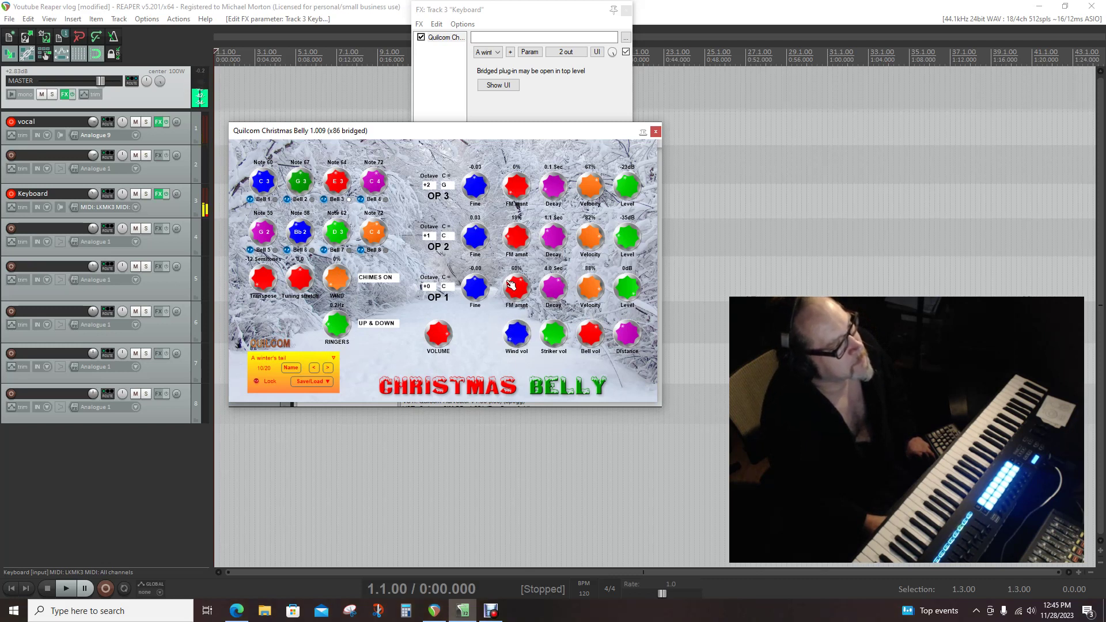
left_click(369, 278)
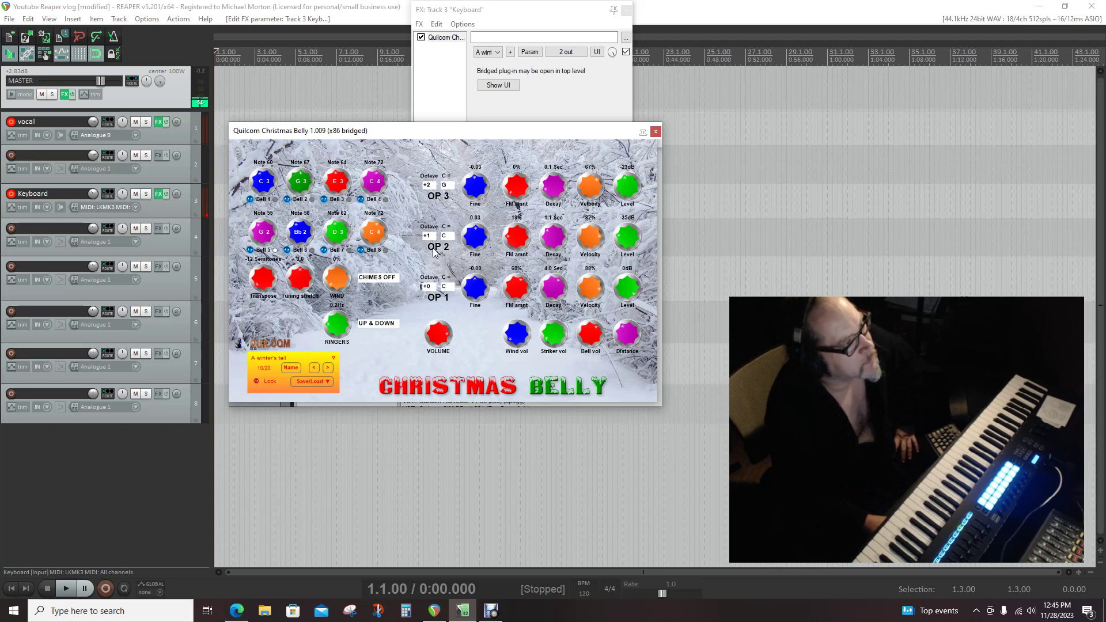
Audition the presets Kissed by a fairy and That damn bell, switching the chimes off in each
left_click(319, 369)
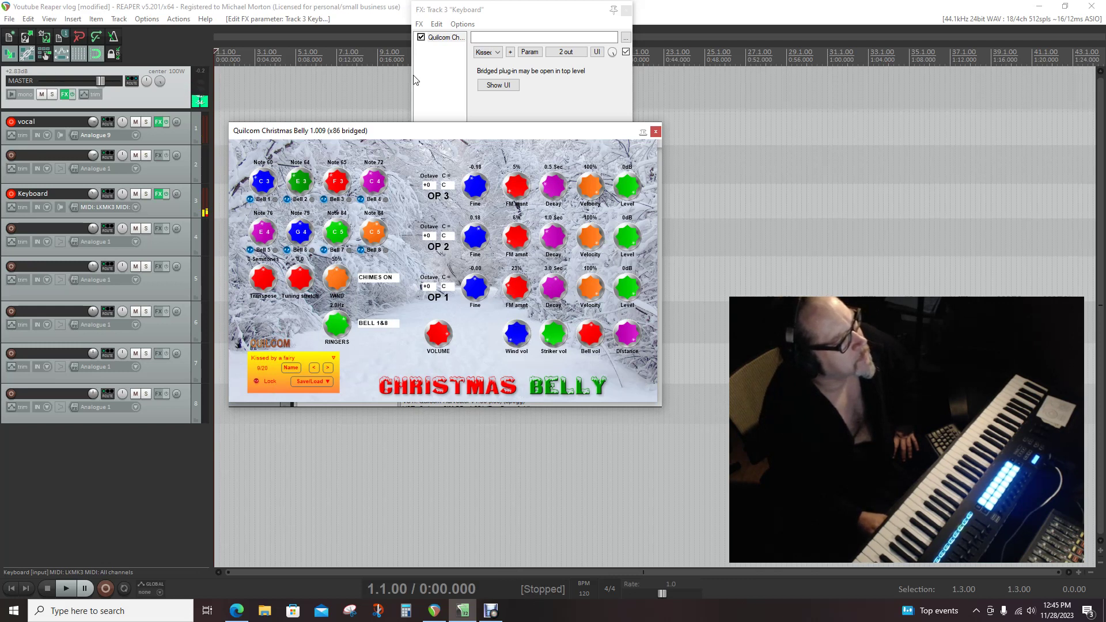
left_click(379, 278)
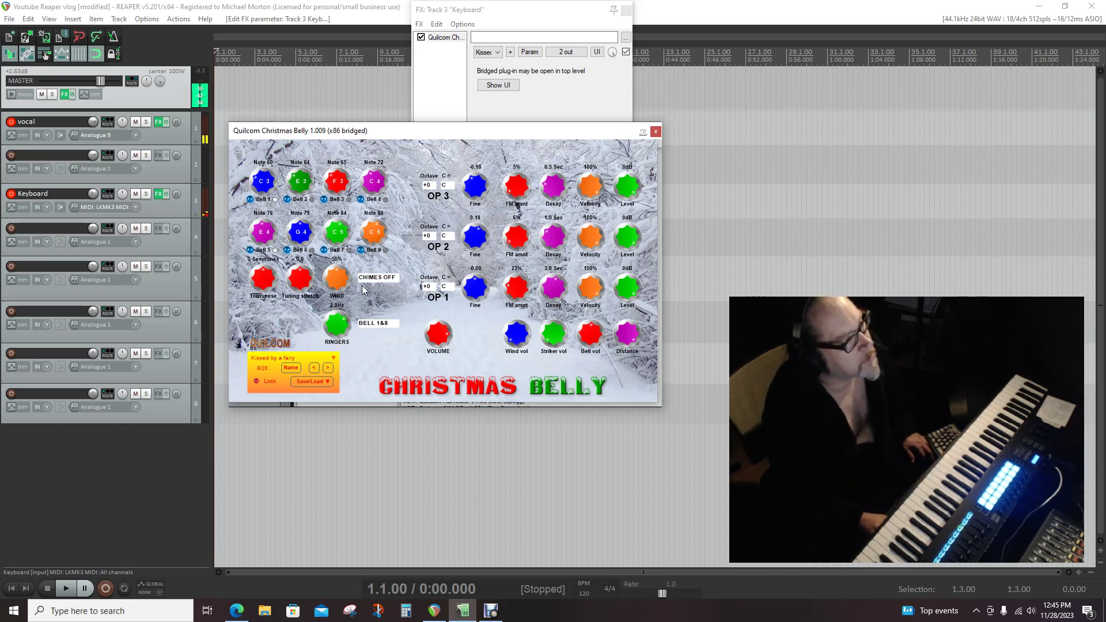
left_click(315, 368)
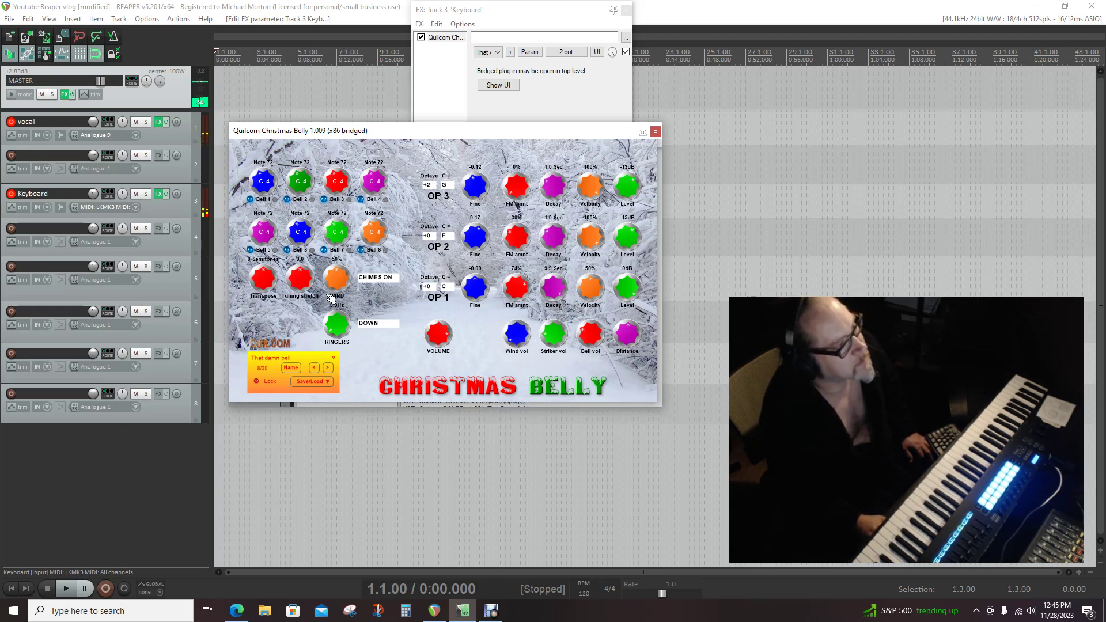
left_click(378, 277)
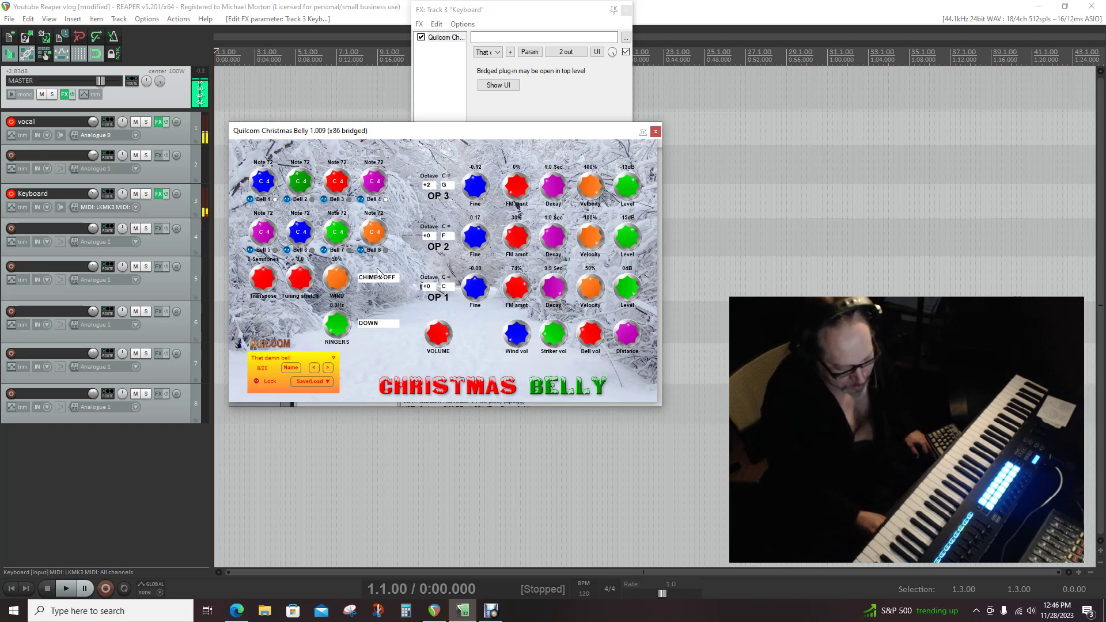
Audition the presets Winter springs and Bass elf, lowering the wind volume in Winter springs and switching the chimes off in both
left_click(315, 369)
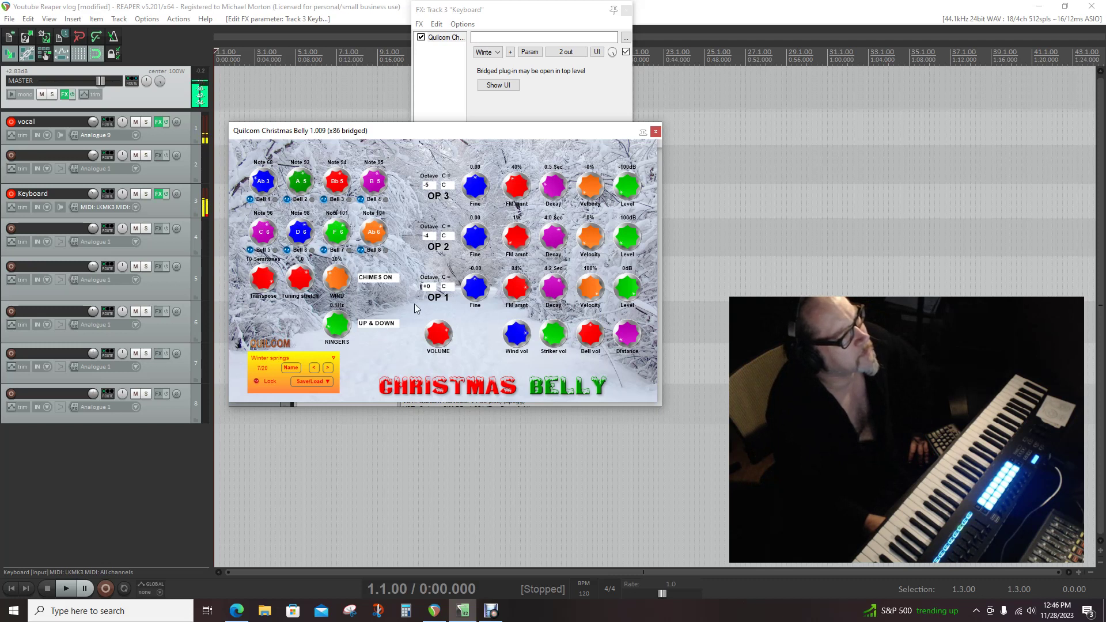
mouse_move(522, 341)
left_mouse_down()
mouse_move(549, 539)
mouse_move(522, 346)
left_mouse_up()
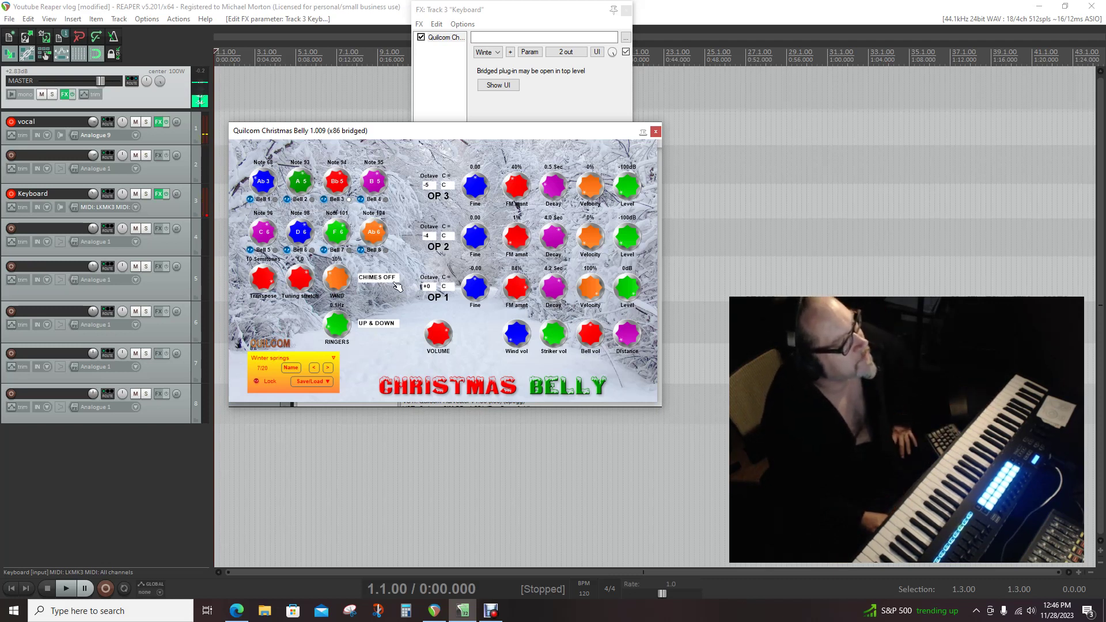
left_click(315, 368)
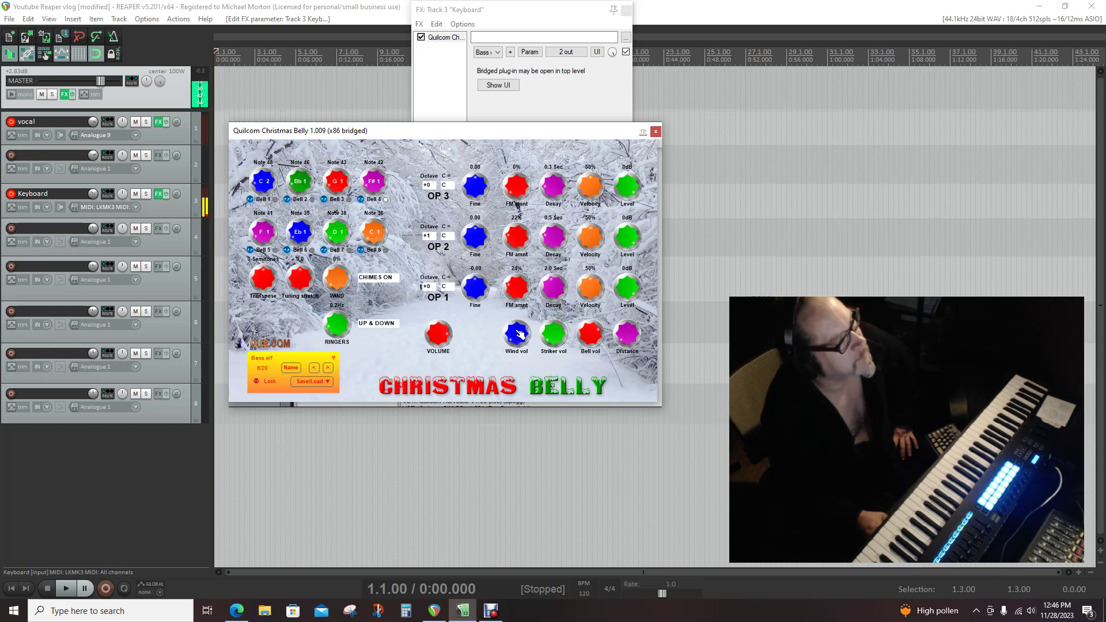
left_click(383, 279)
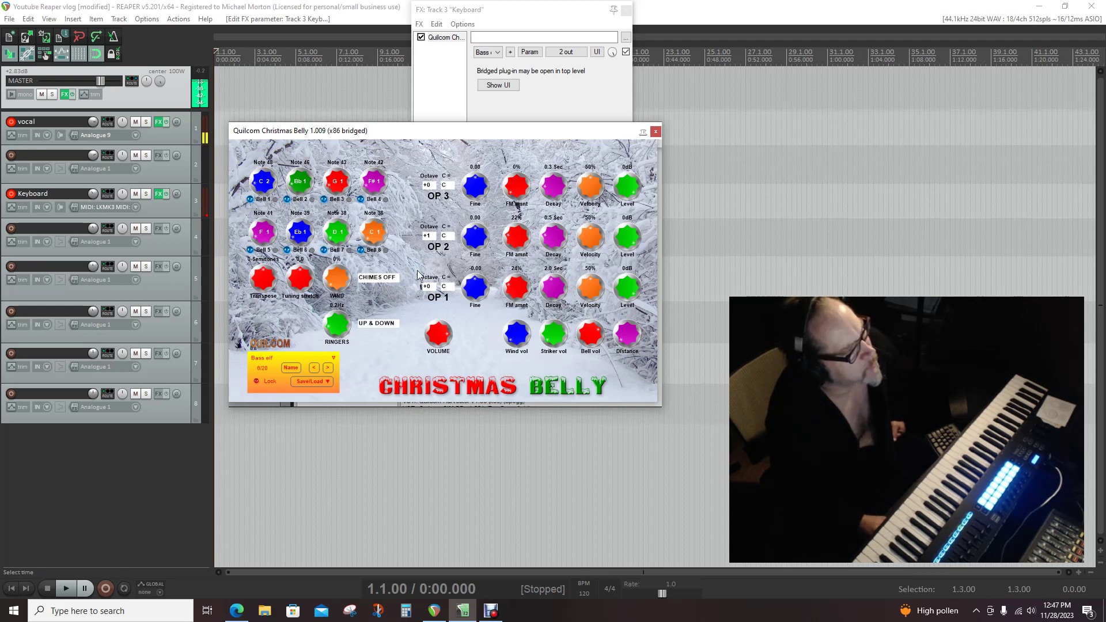
Step back through the presets Crazy Santa and Magical season to Bamboo, and lower Bamboo's wind volume
left_click(317, 368)
left_click(317, 368)
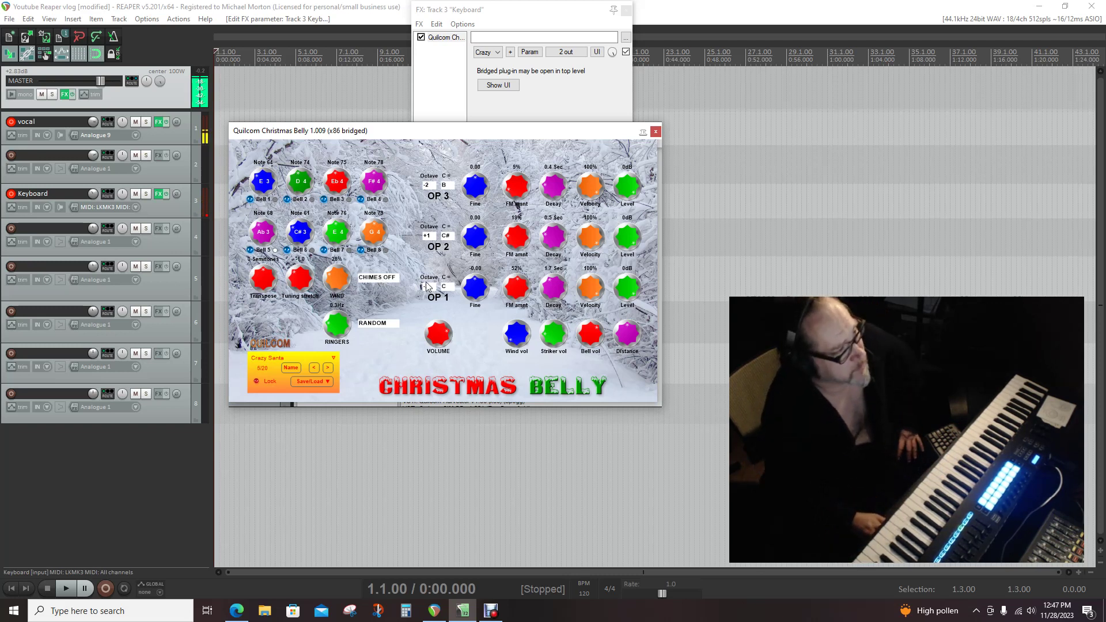
left_click(316, 369)
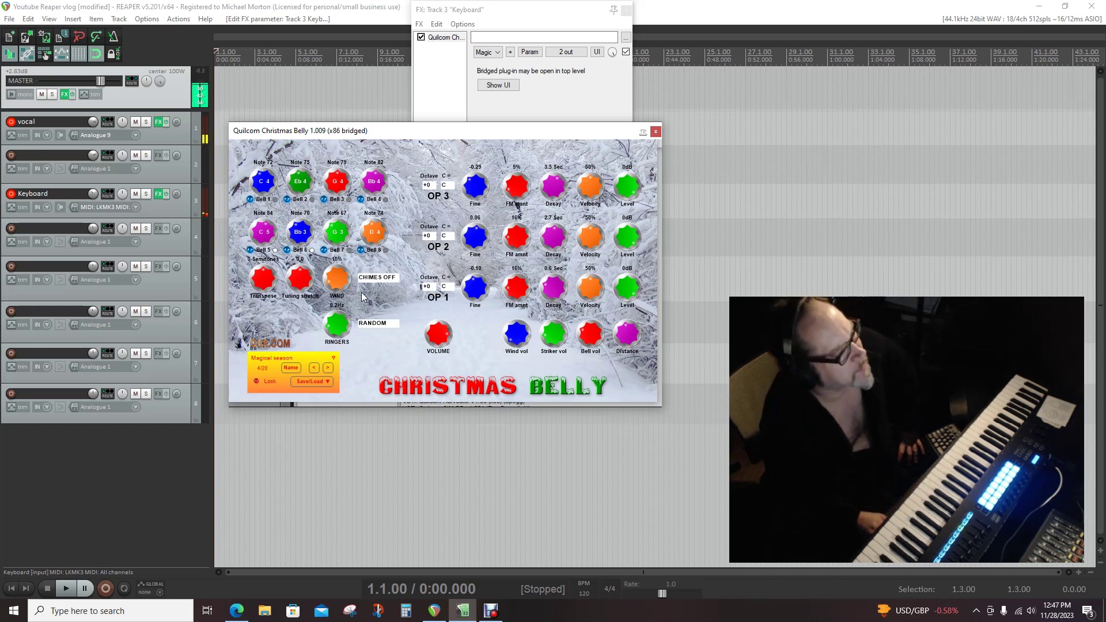
left_click(315, 368)
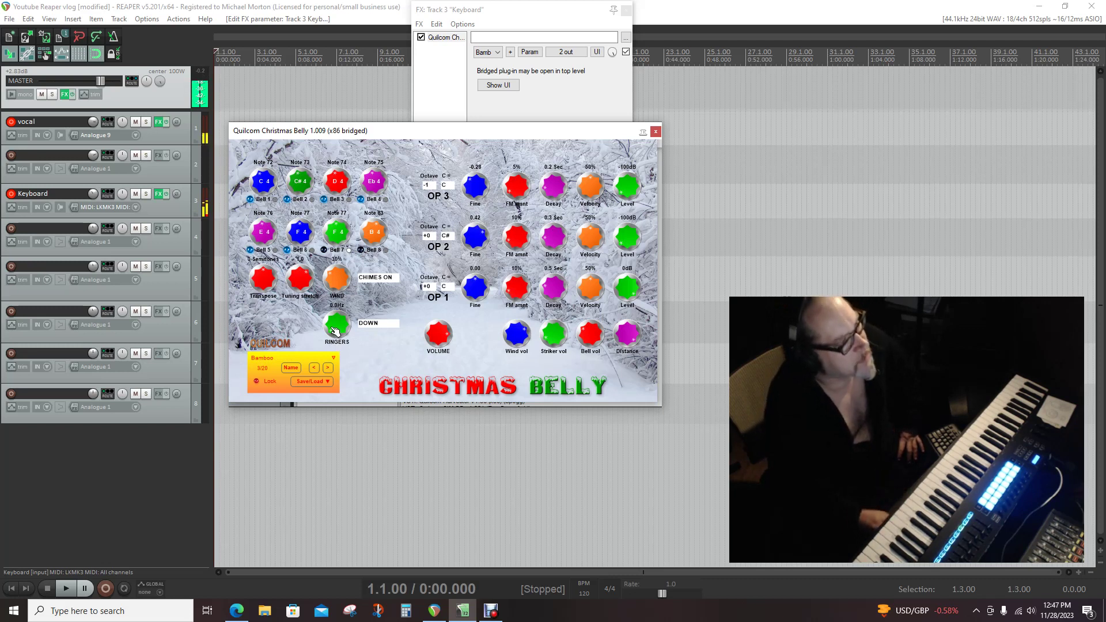
left_click_drag(521, 340, 522, 350)
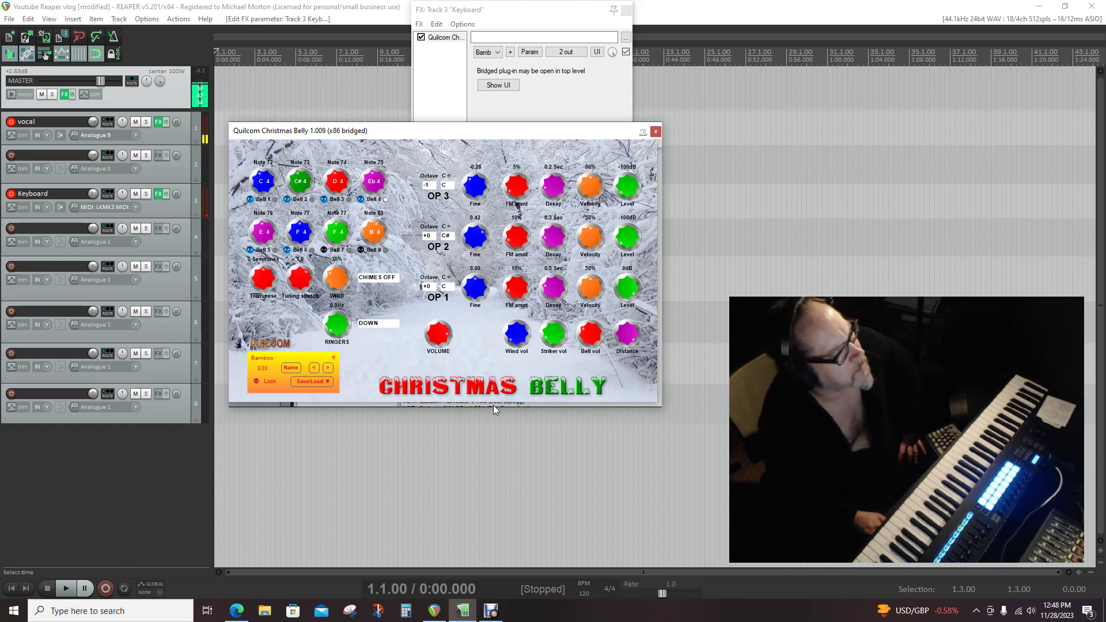
Step back through Ring out solstice bells to the Hark! Distant bells preset and move the plug-in window clear of the timeline
left_click(314, 370)
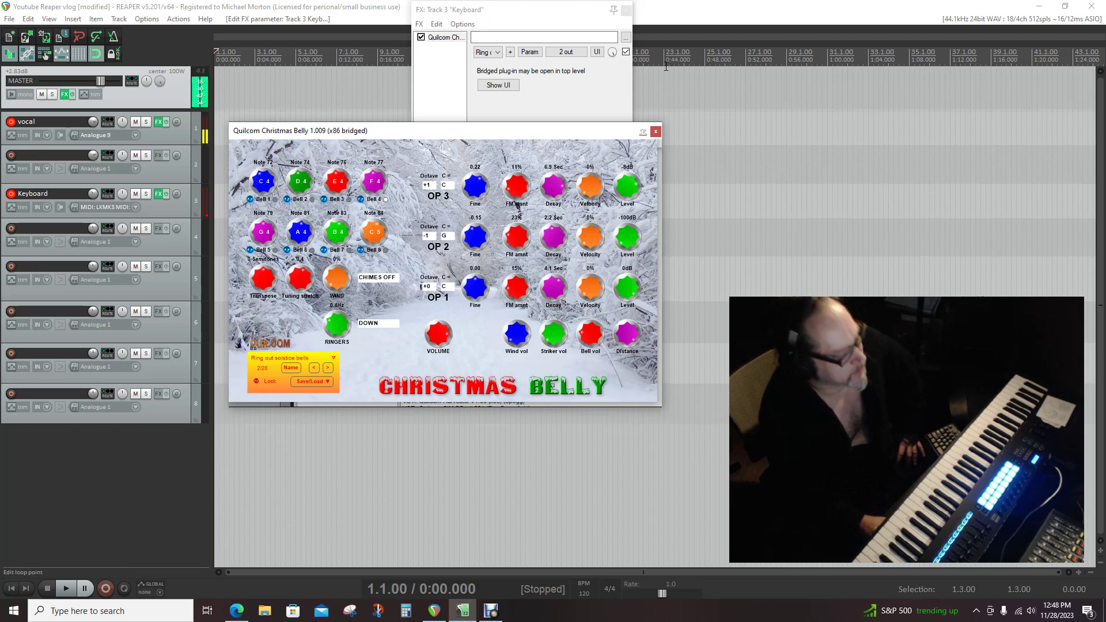
left_click(316, 370)
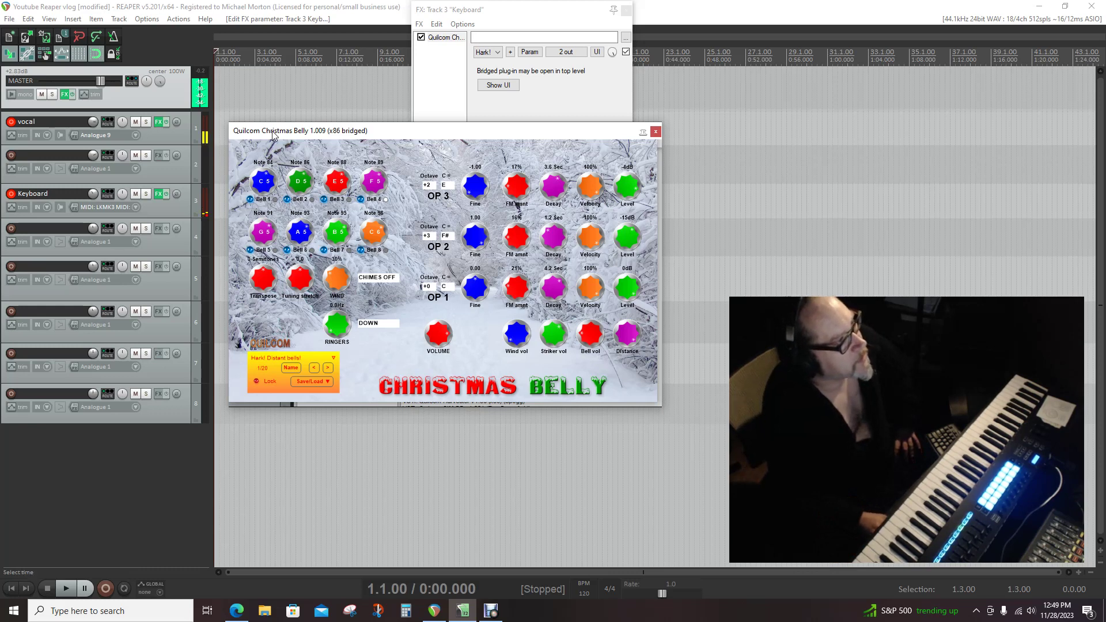
left_click_drag(273, 136, 1032, 89)
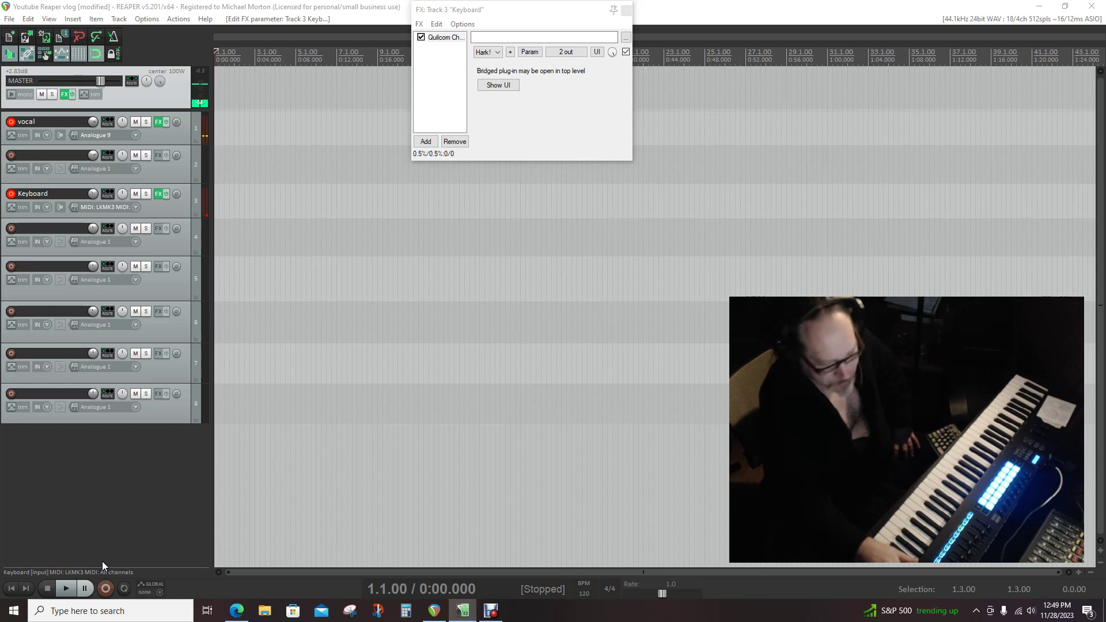
Record a take of about 28 seconds on the armed vocal and Keyboard tracks from the project start
key("ctrl+r")
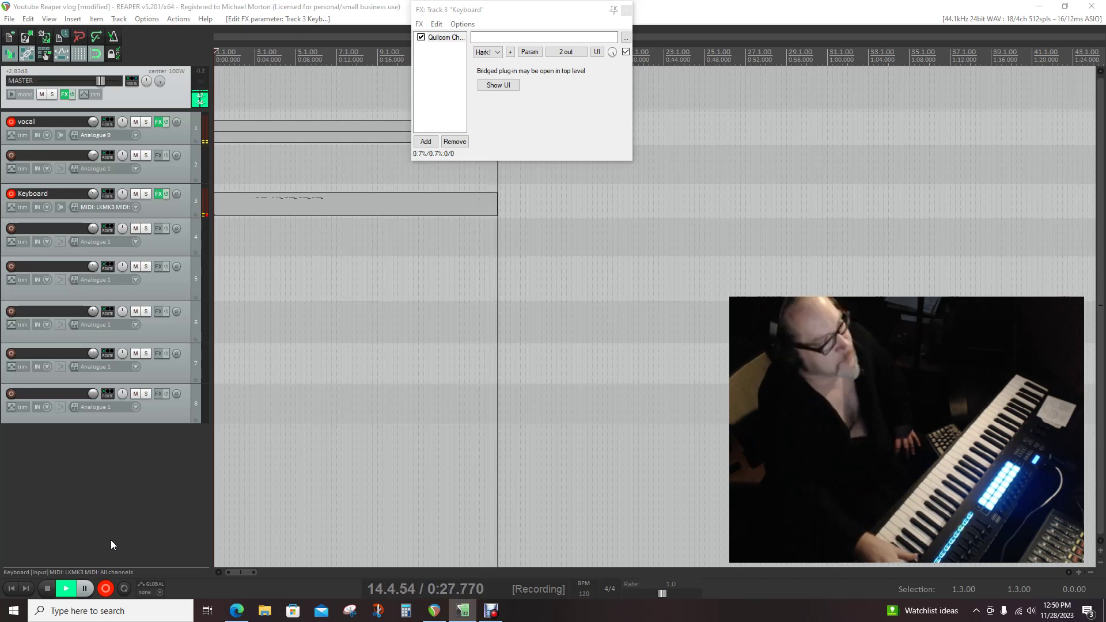
key("space")
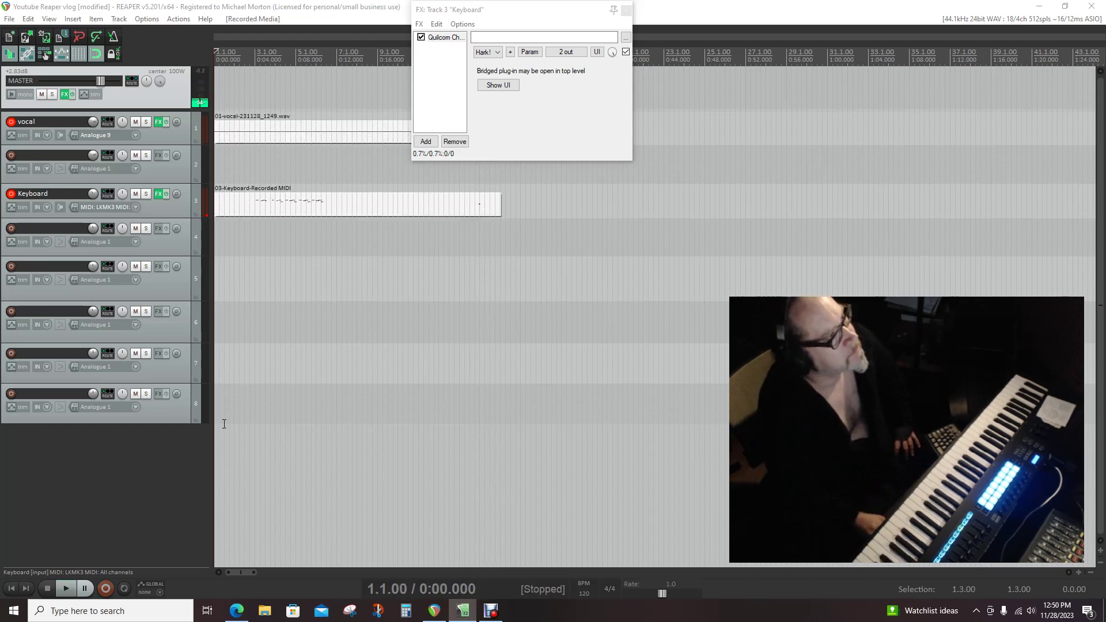
Close the Keyboard track's FX window and remove the recorded vocal and keyboard items from the timeline
left_click(627, 11)
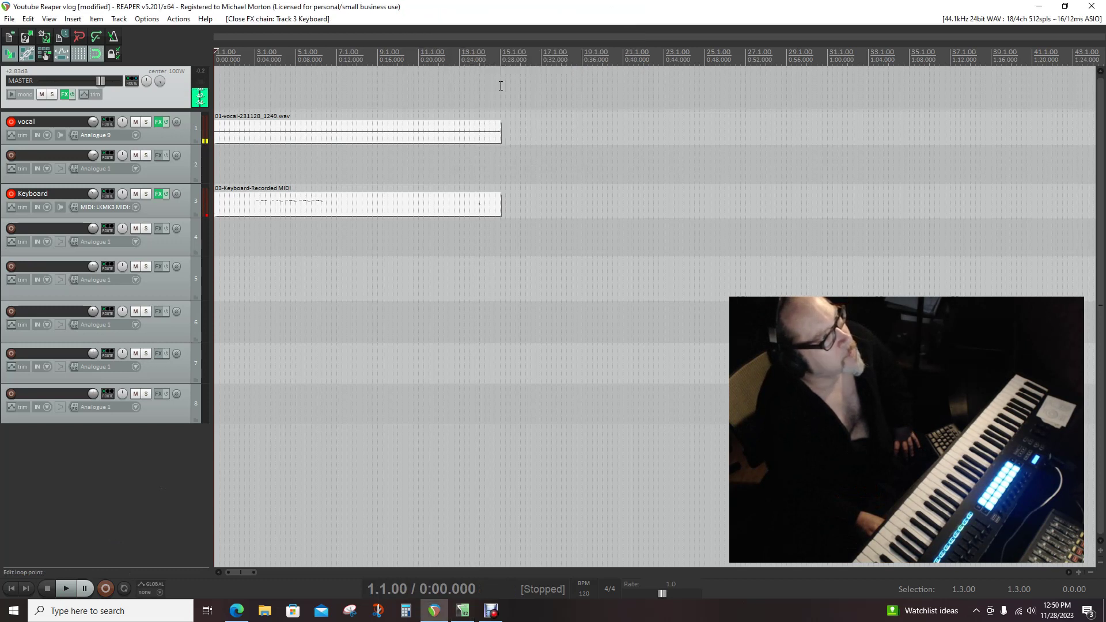
right_click(278, 213)
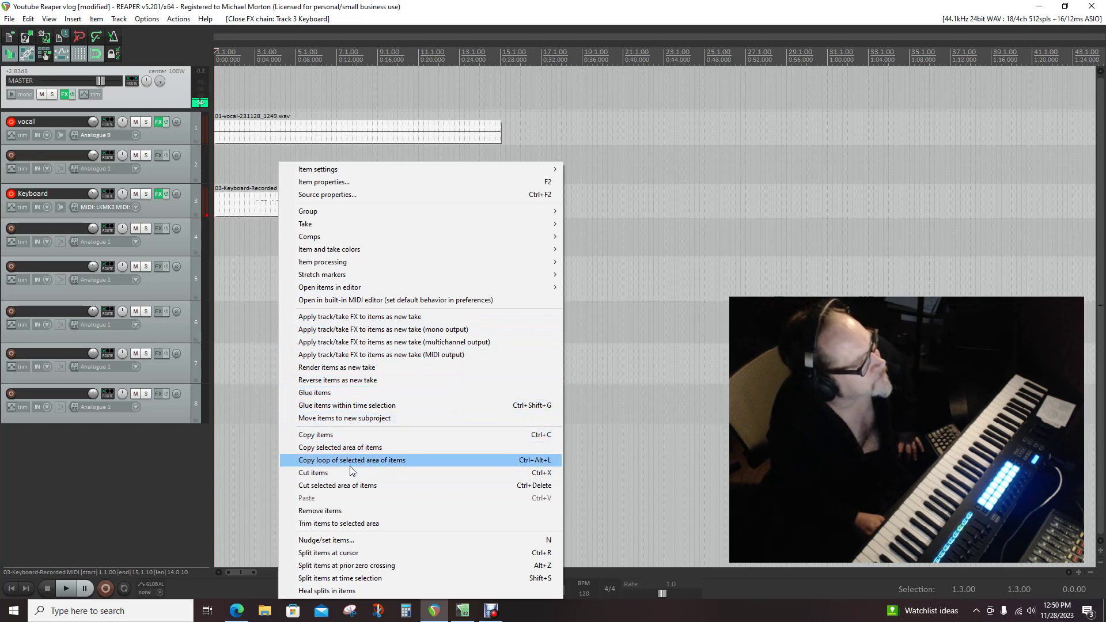
left_click(351, 510)
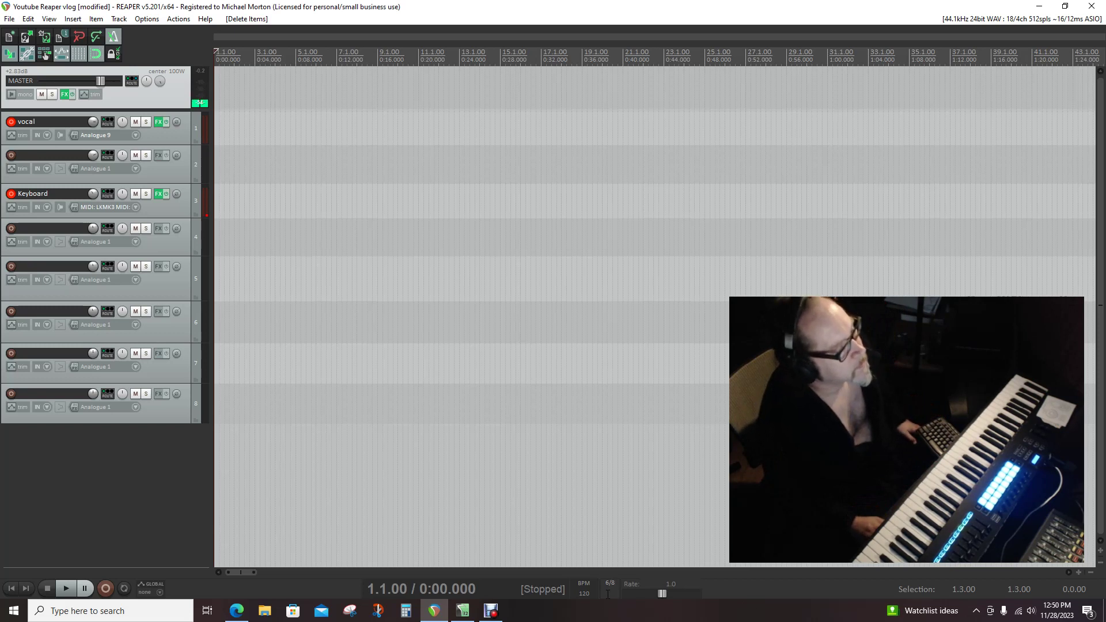
Set the project time signature to 6/8 and, with playback running, the tempo to 80 BPM
key("Return")
left_click(67, 587)
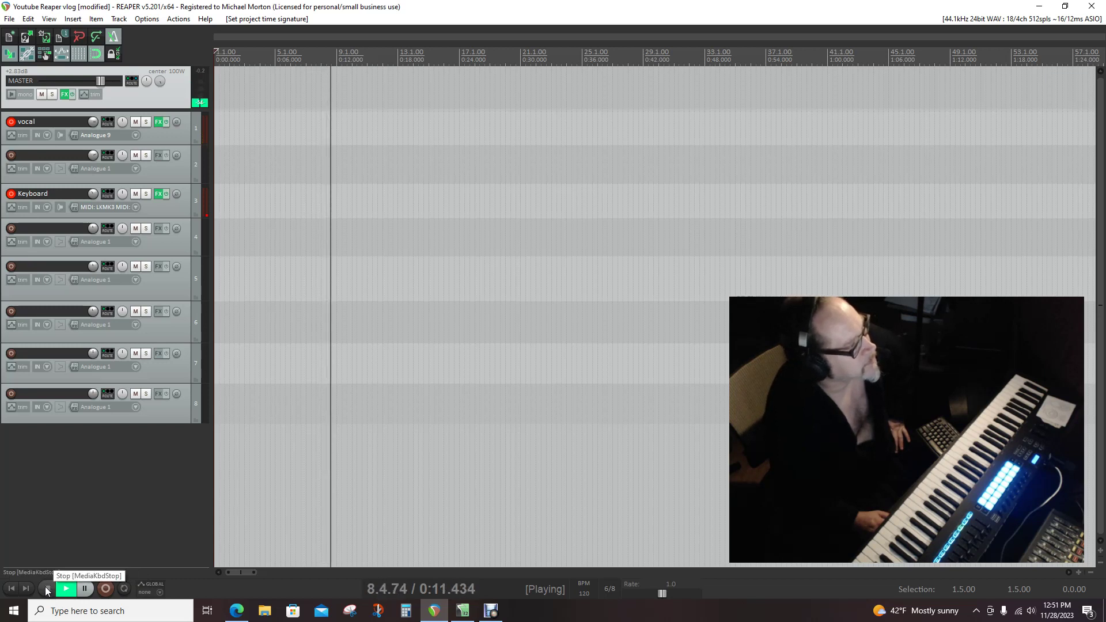
left_click(593, 590)
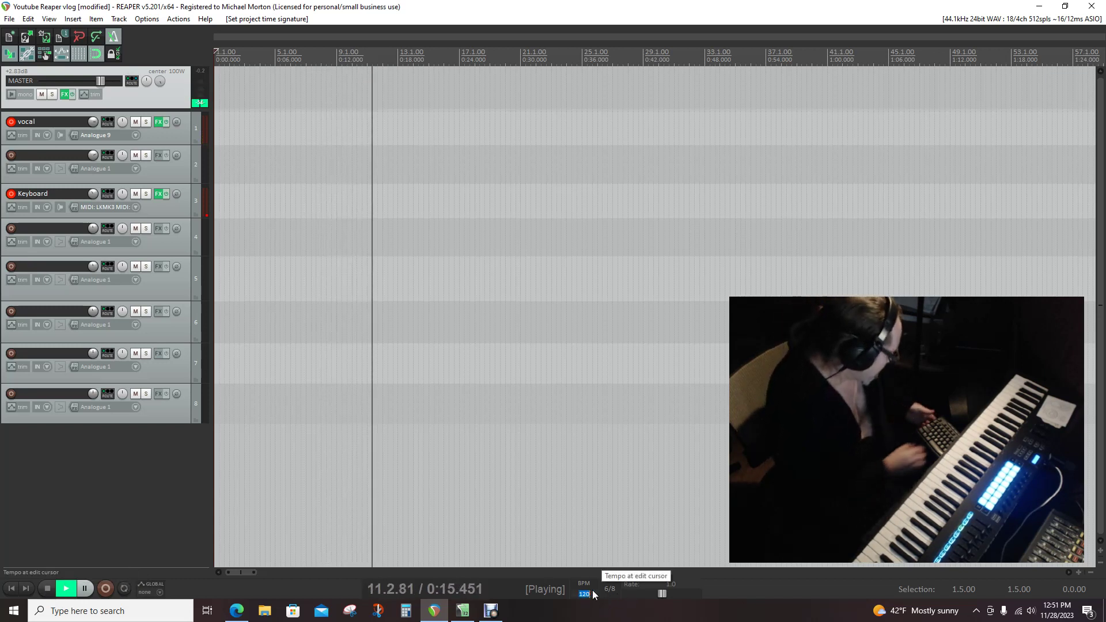
type("8")
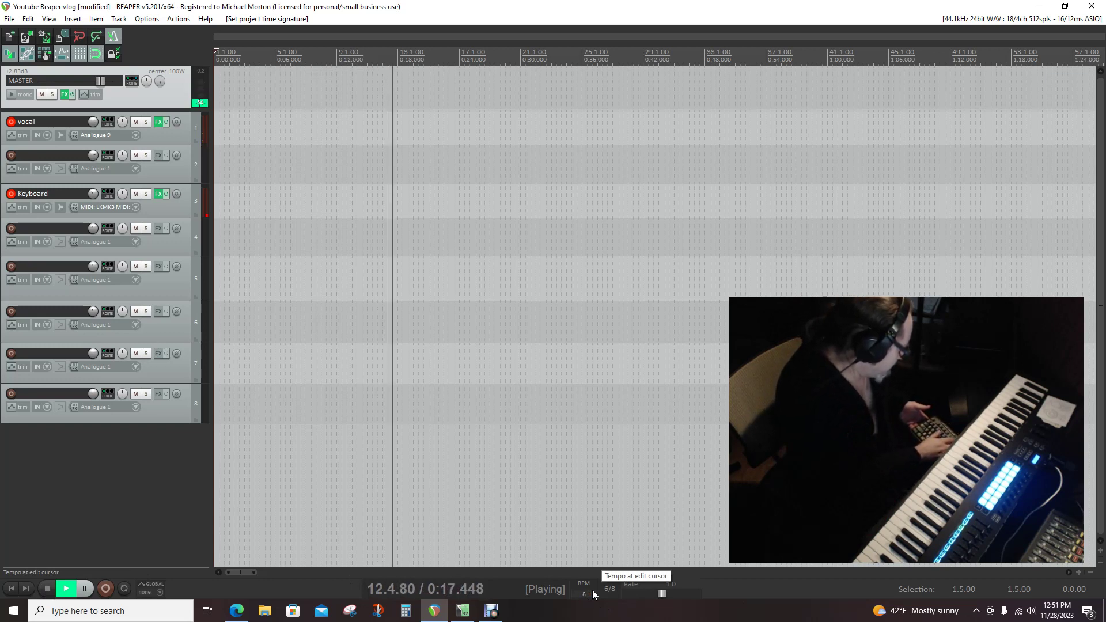
type("0")
key("Return")
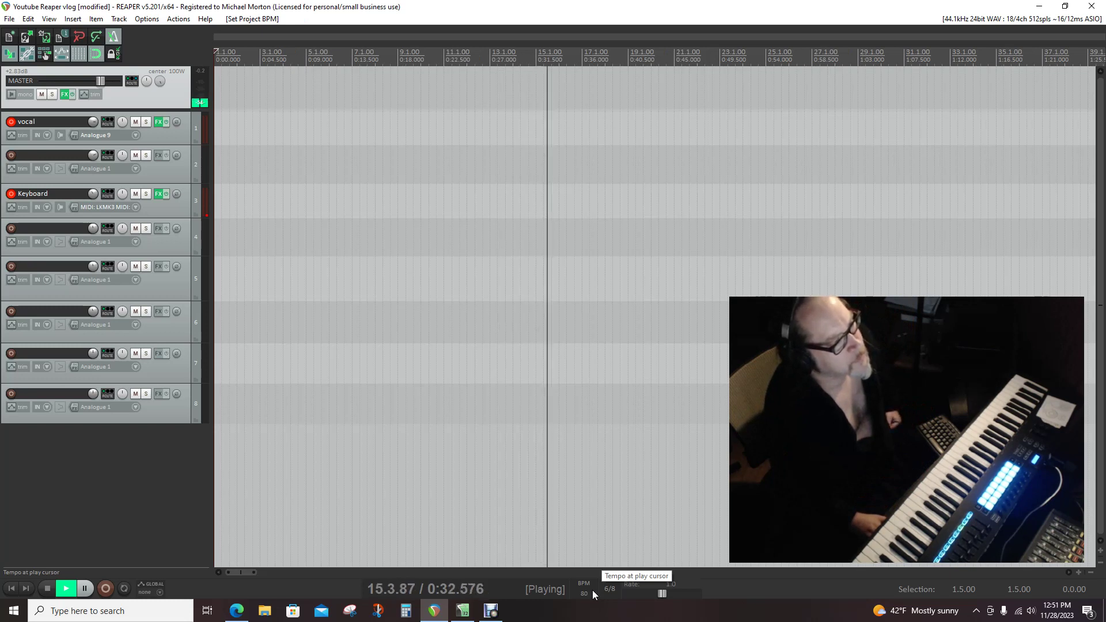
Return to the project start and play a few bars from there to check the metronome, stopping playback at the end
left_click(87, 588)
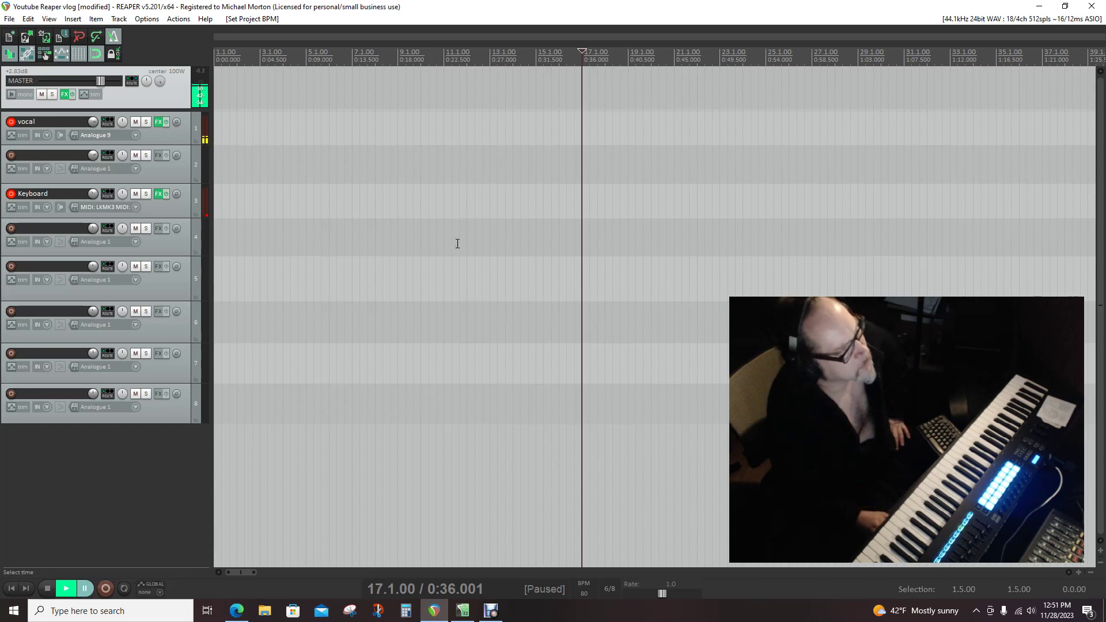
left_click(13, 589)
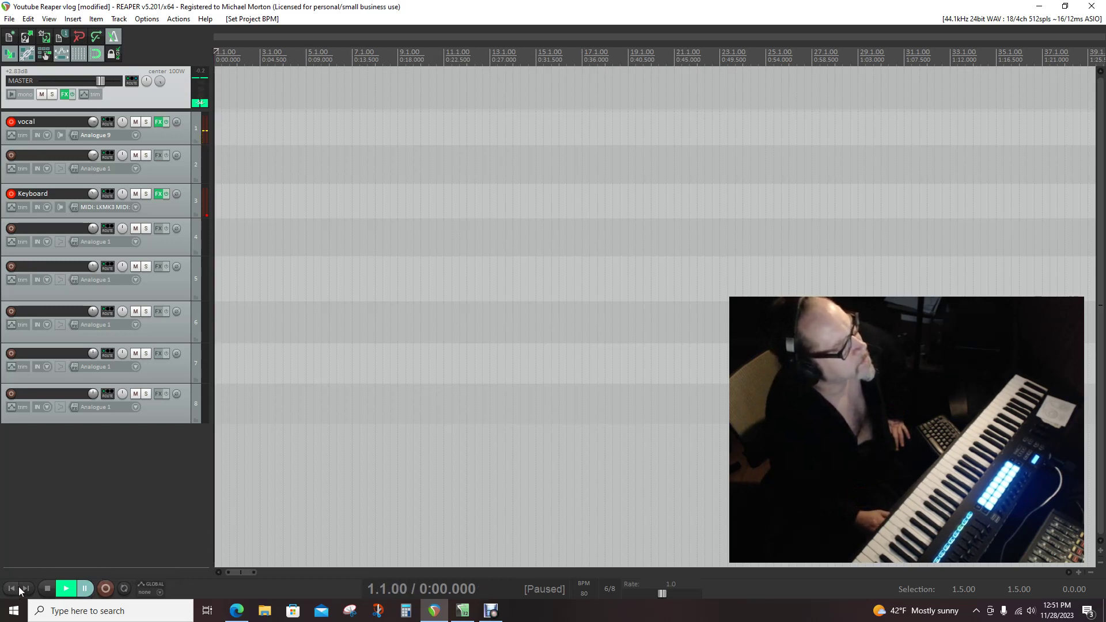
left_click(67, 589)
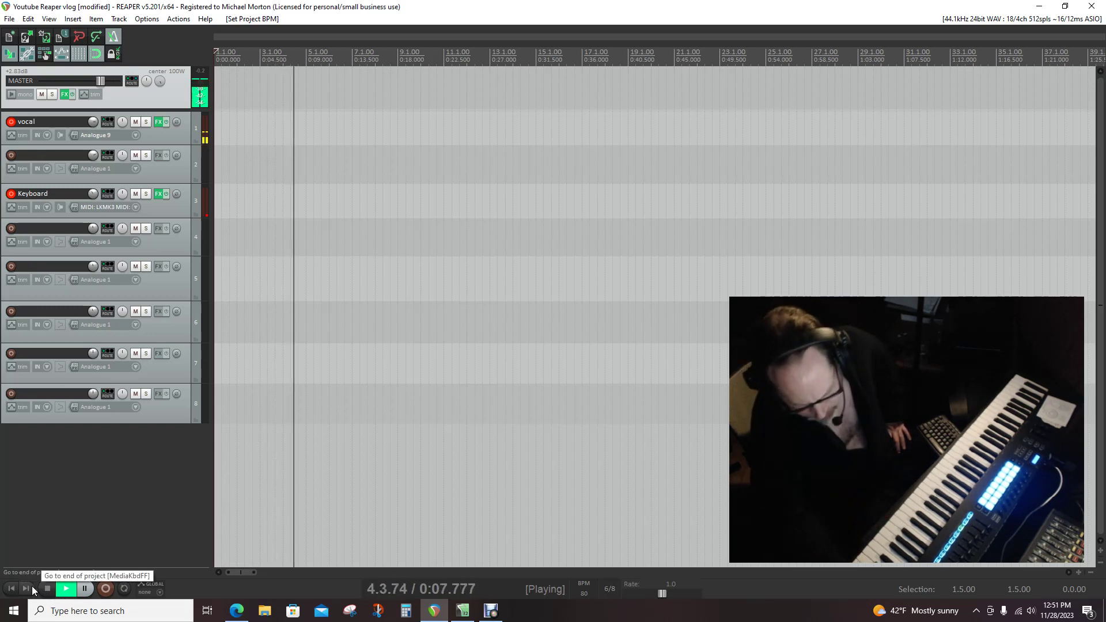
key("space")
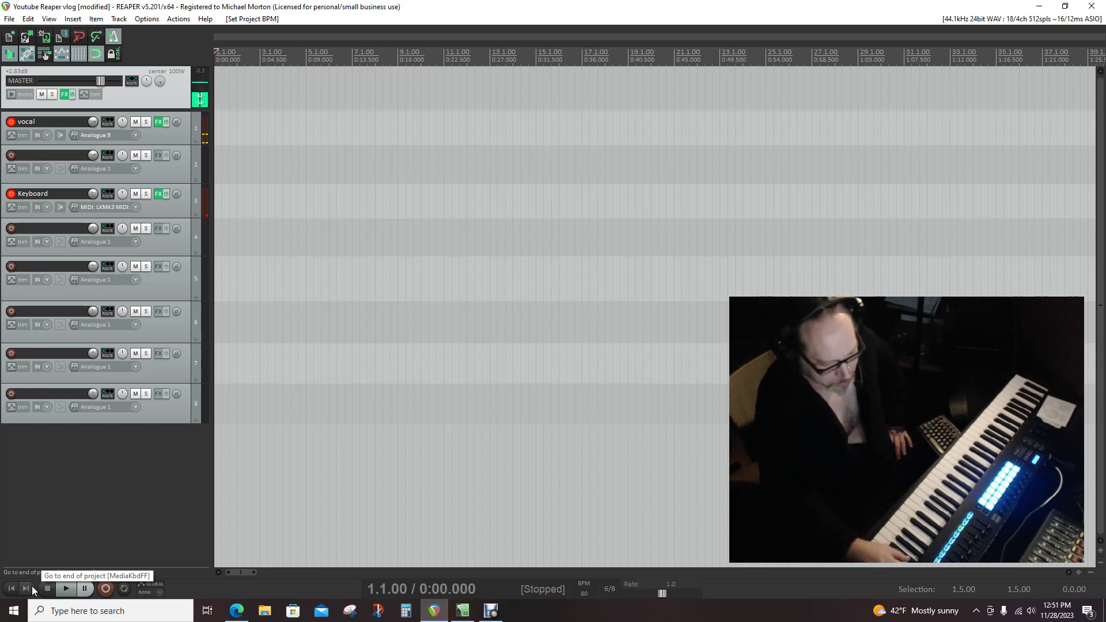
Discard a first attempt and record a take of about 24 seconds on the armed vocal and Keyboard tracks from the project start
key("ctrl+r")
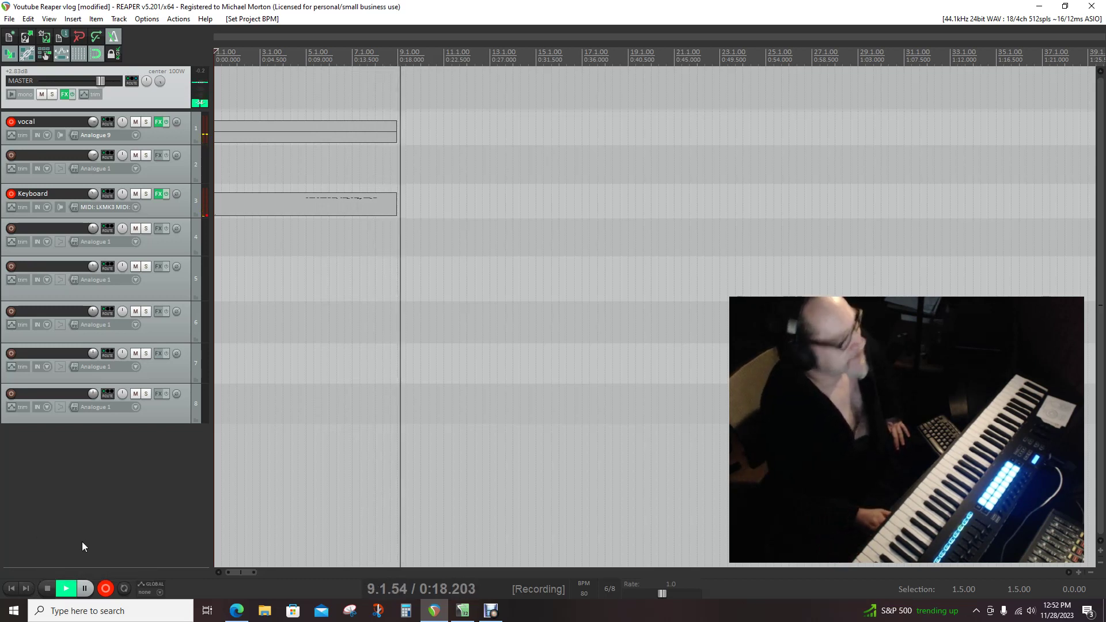
key("ctrl+Delete")
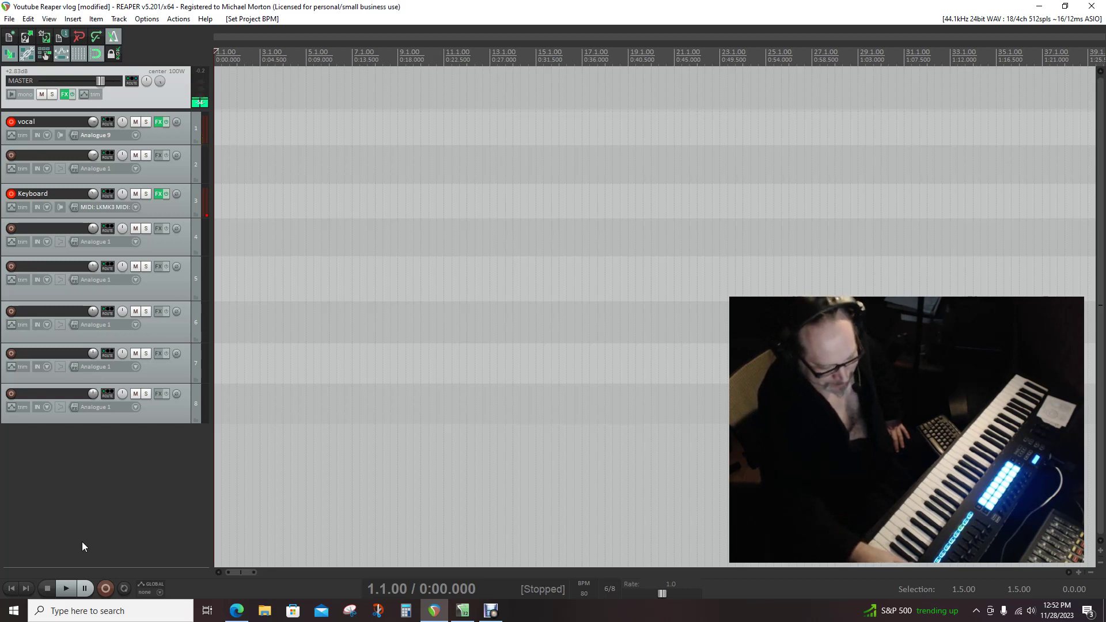
key("ctrl+r")
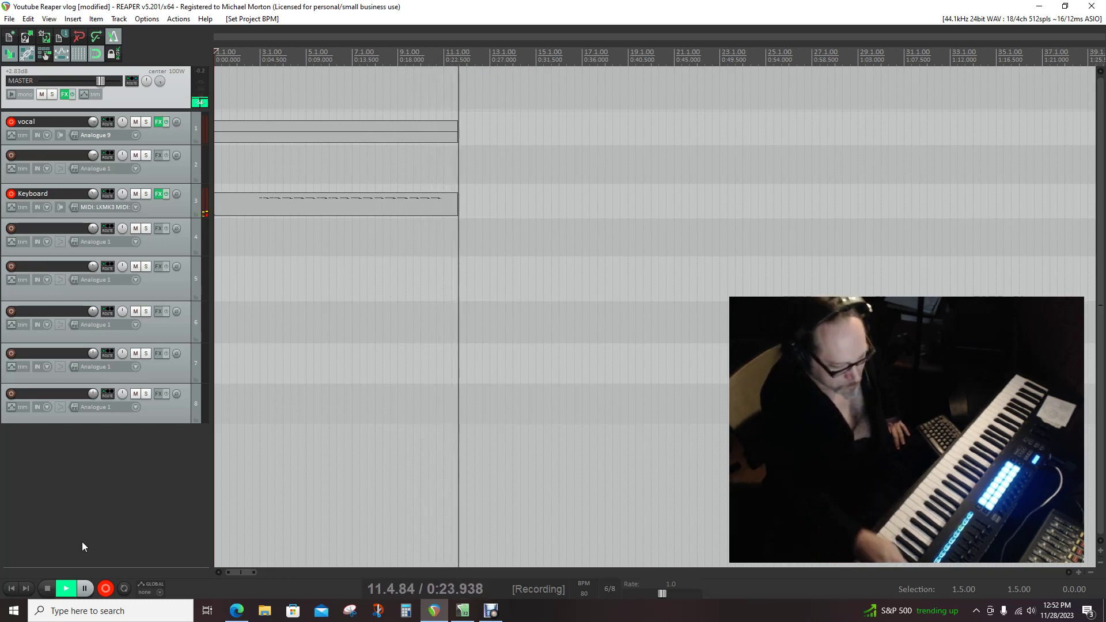
key("space")
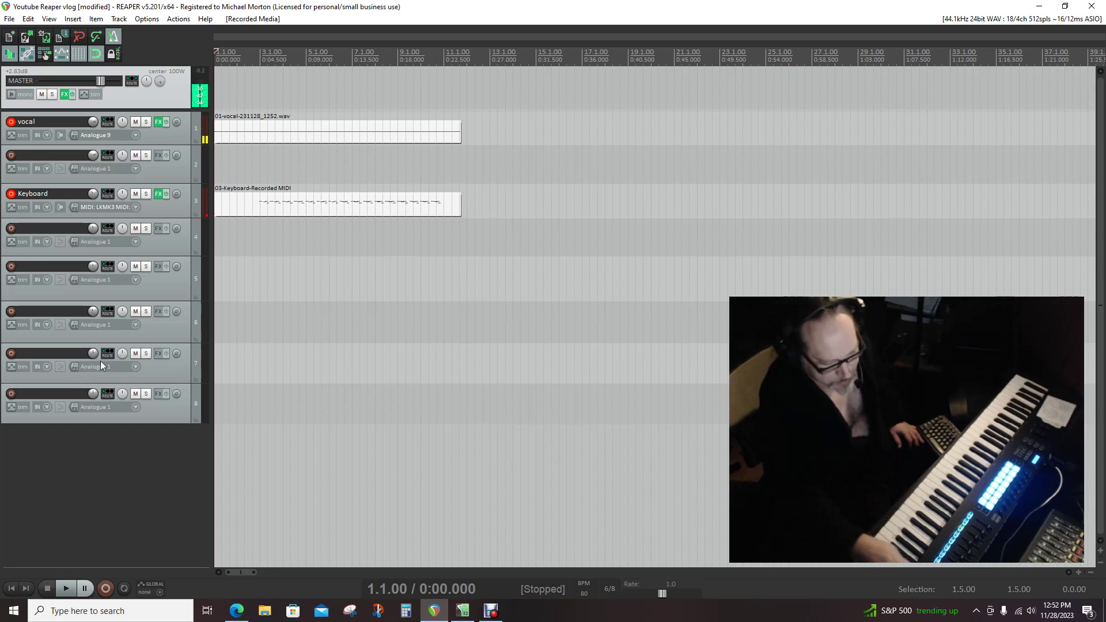
Play back the recorded take and make the Keyboard track taller to show its MIDI notes, stopping playback at the end
key("space")
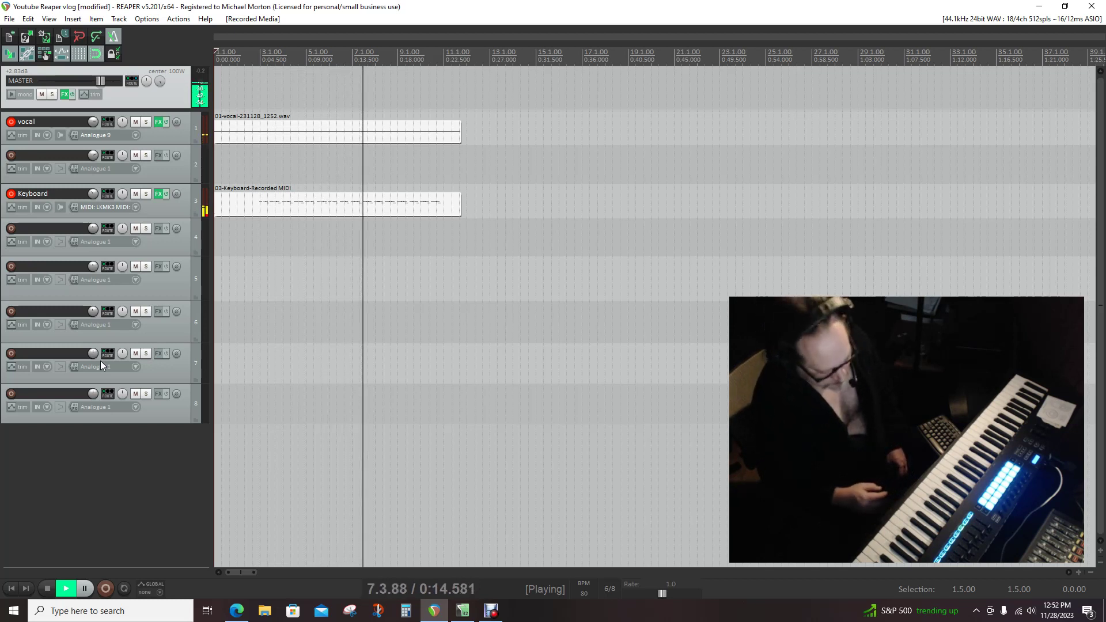
scroll(393, 242, "up", 2)
scroll(393, 242, "up", 4)
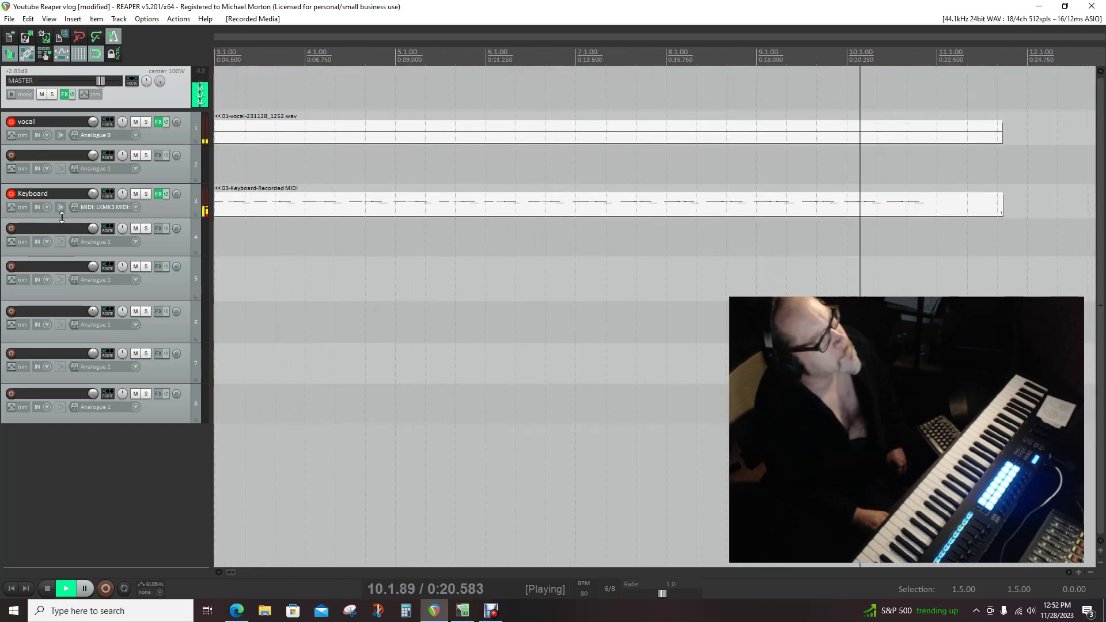
left_click_drag(59, 218, 89, 324)
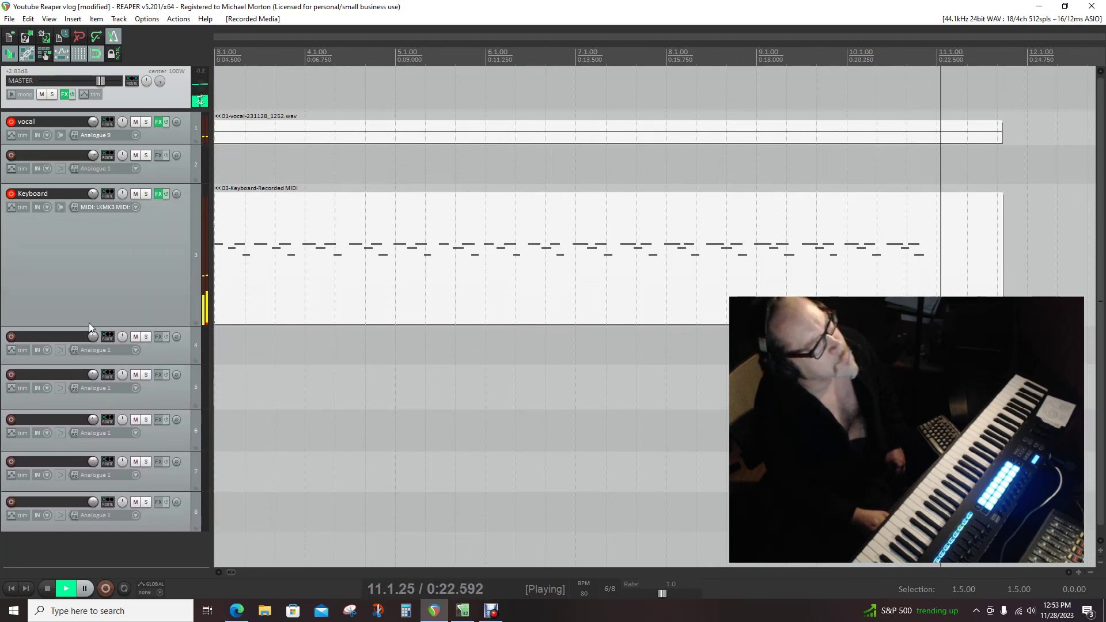
left_click(46, 588)
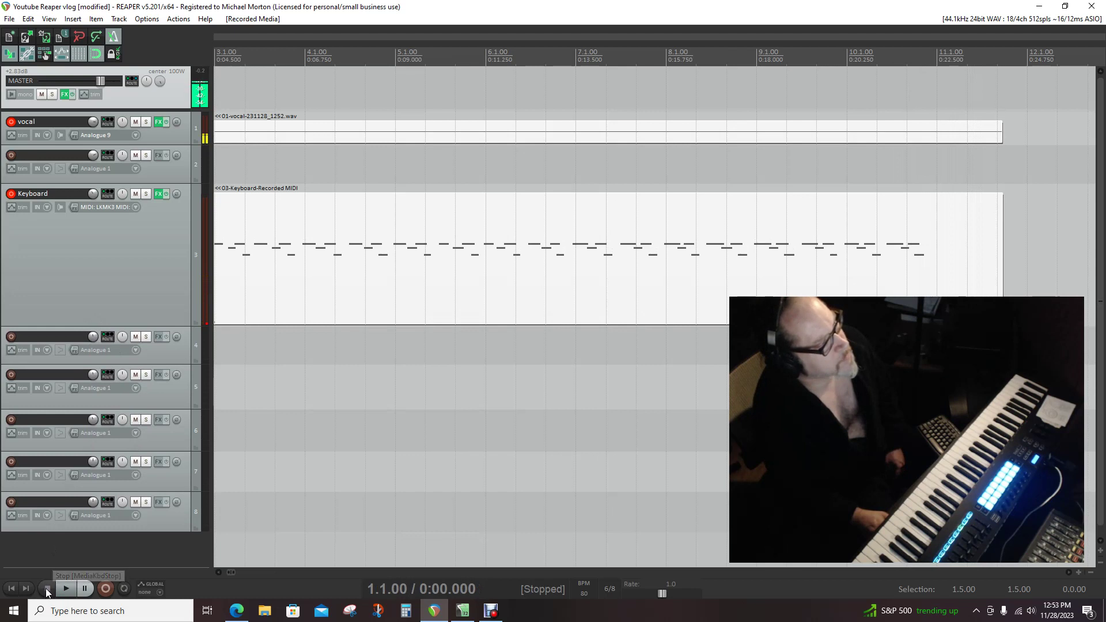
Open the Keyboard track's recorded MIDI item in the inline editor and enlarge the track's height further
left_click(12, 589)
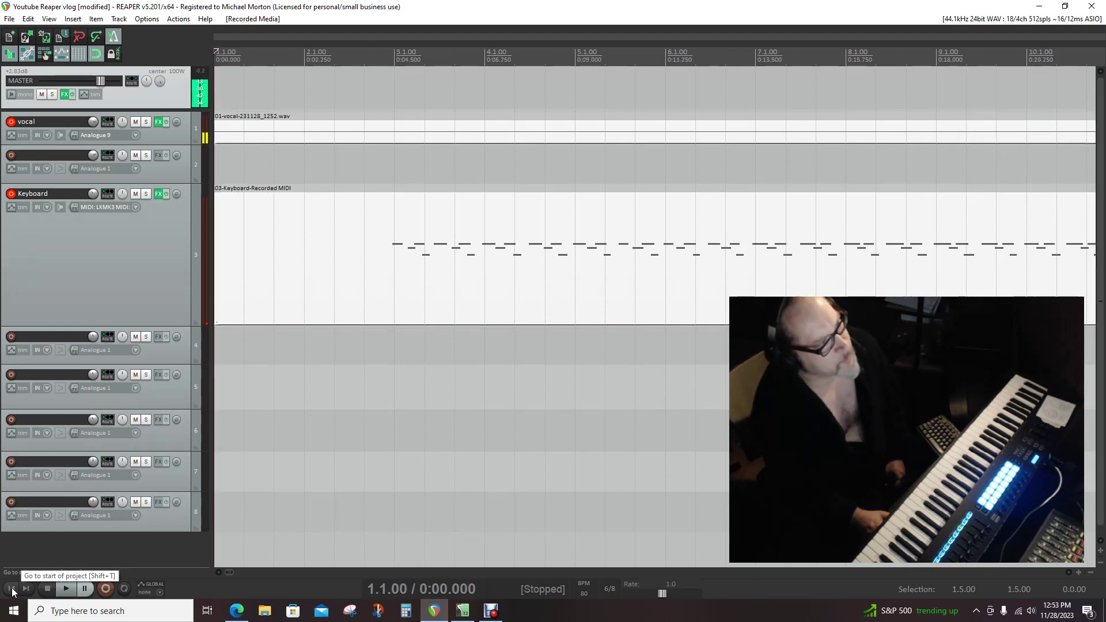
scroll(409, 282, "up", 4)
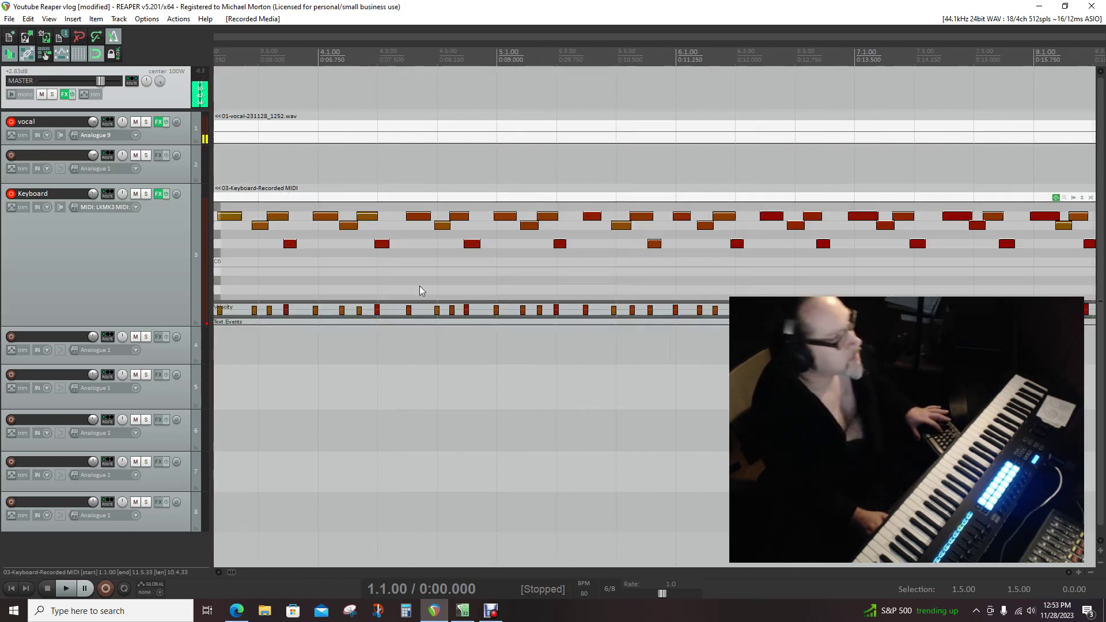
double_click(420, 291)
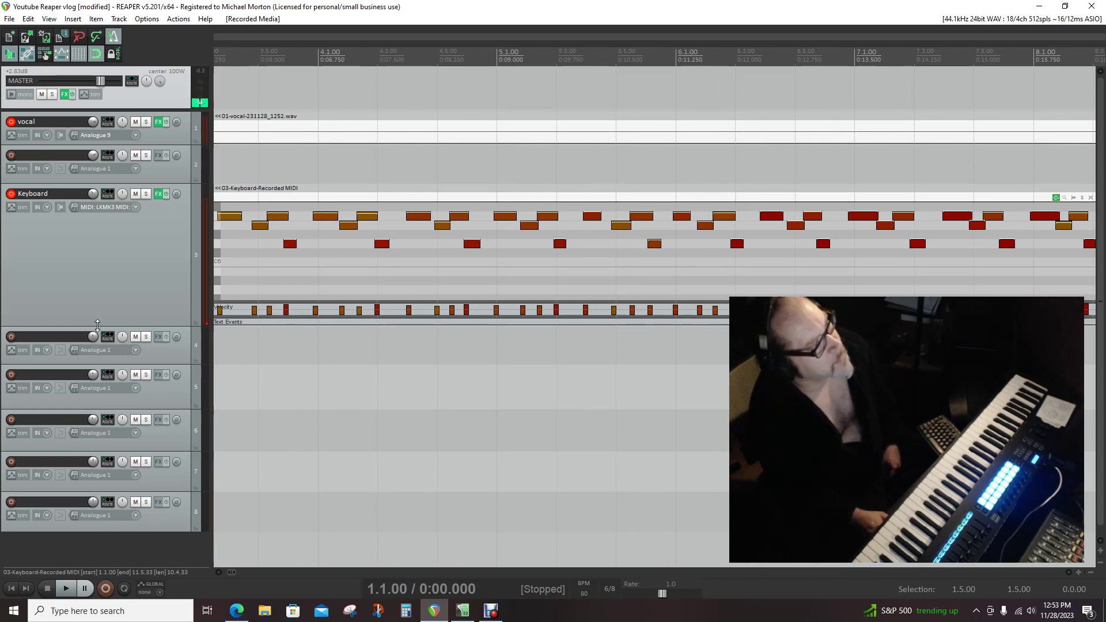
left_click_drag(97, 325, 100, 375)
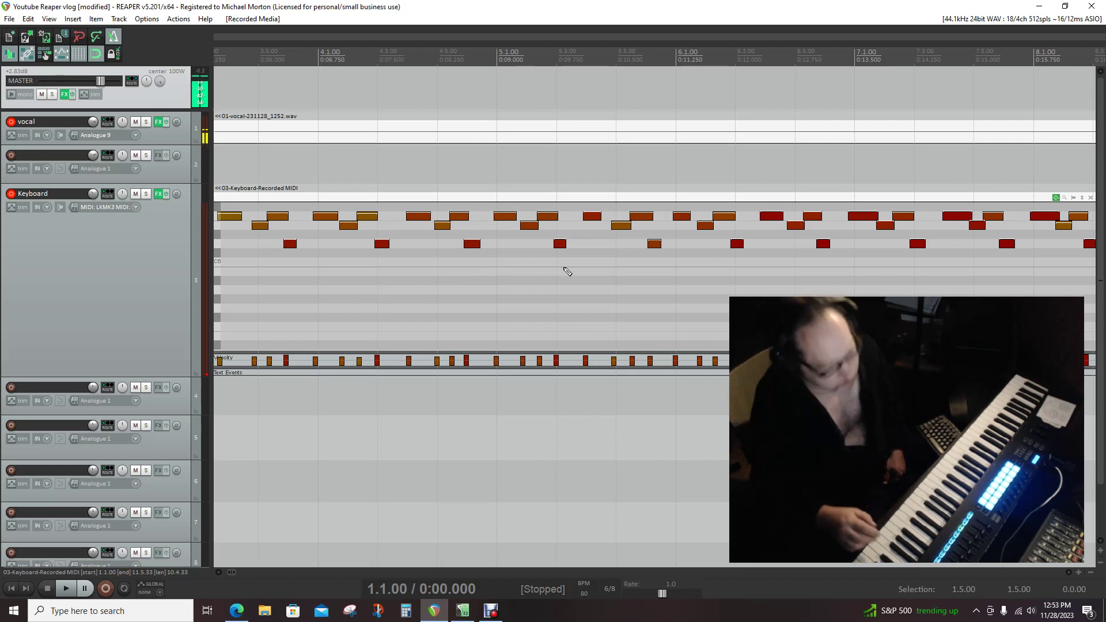
Quantize the selected item positions to 1/16 notes and play the take back from the project start
left_click(282, 318)
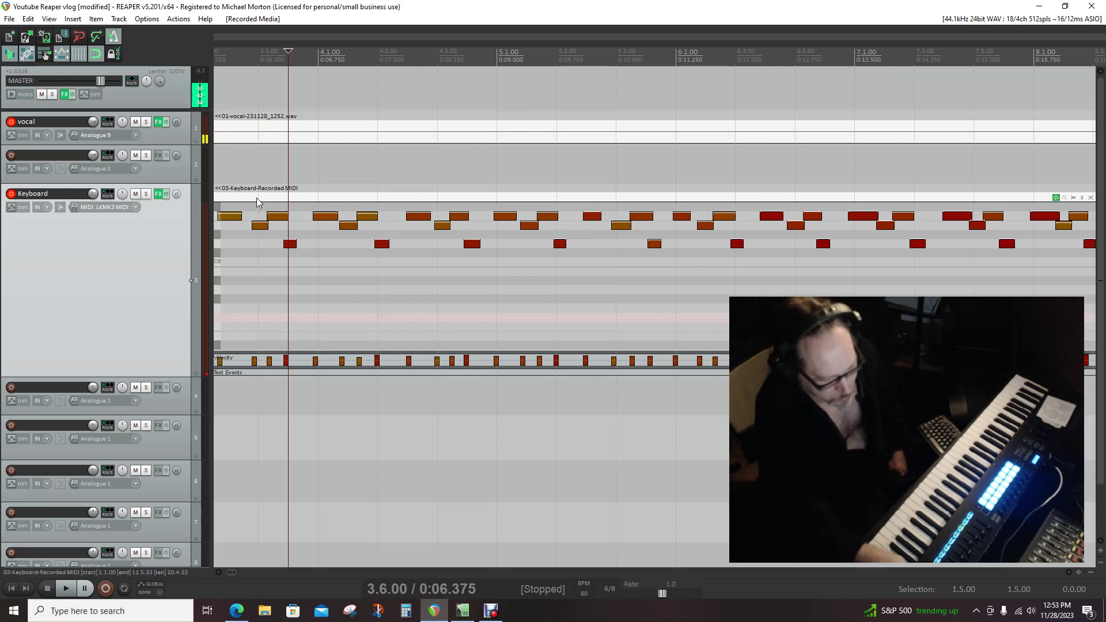
key("q")
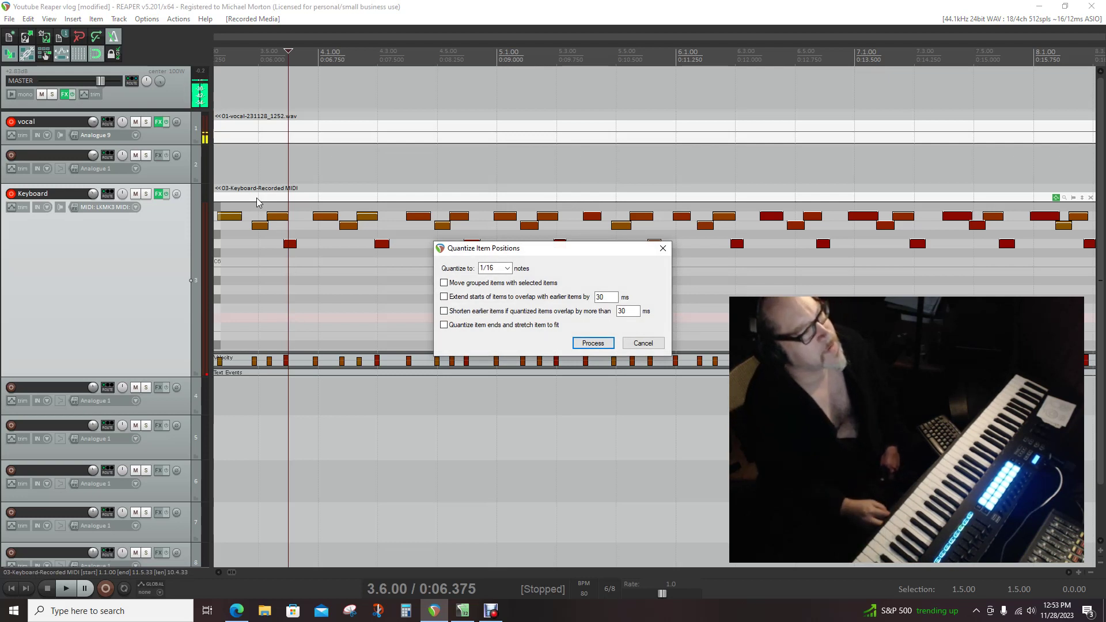
left_click(587, 345)
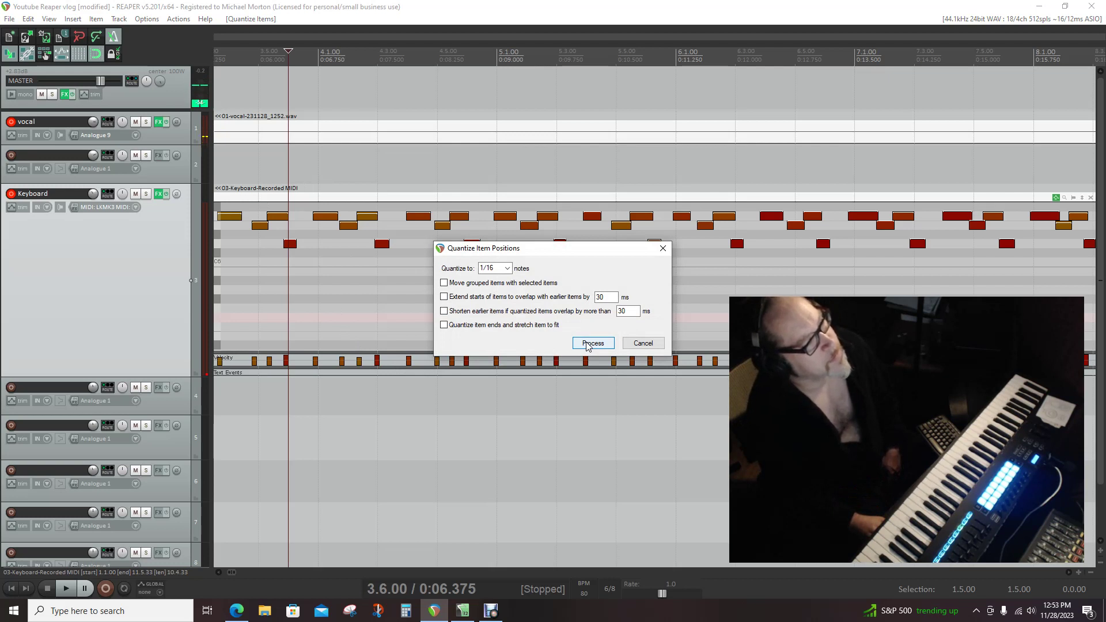
left_click(594, 345)
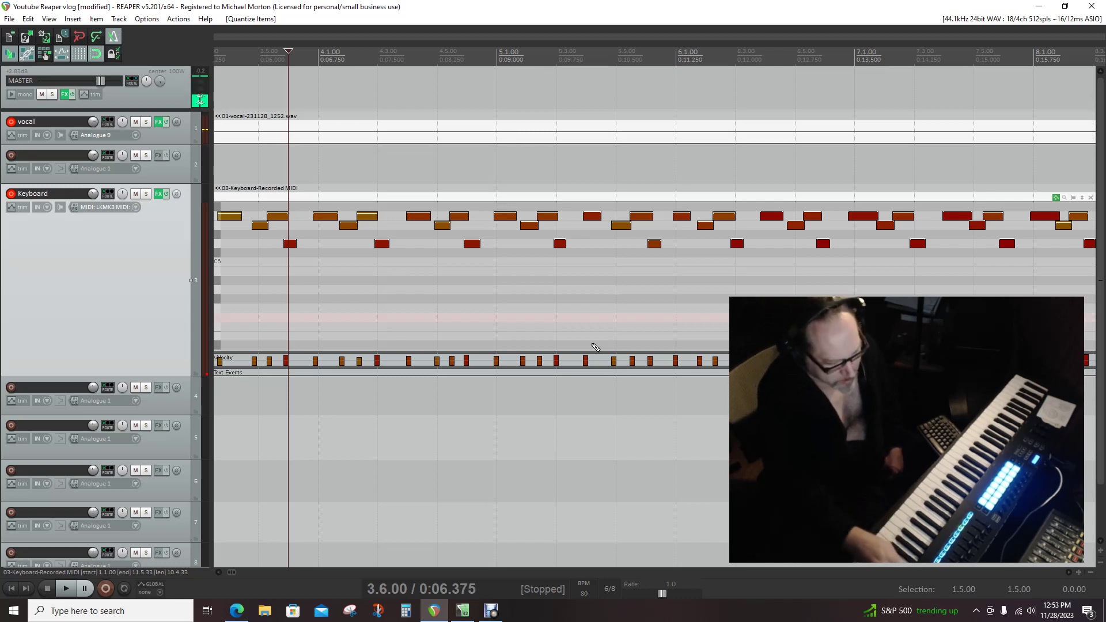
left_click(11, 588)
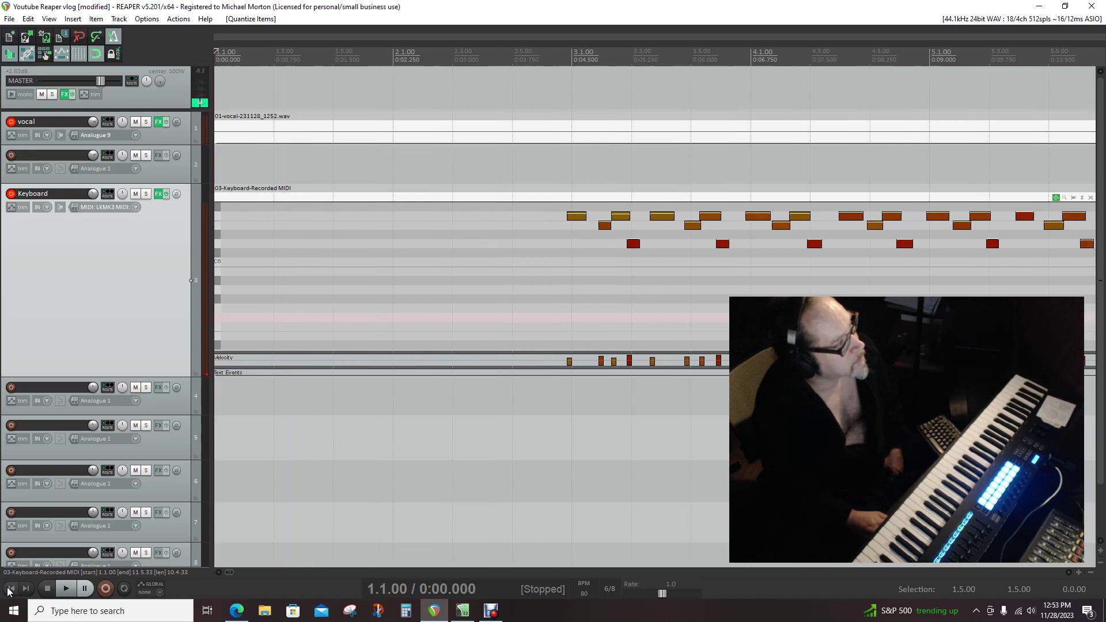
left_click(66, 589)
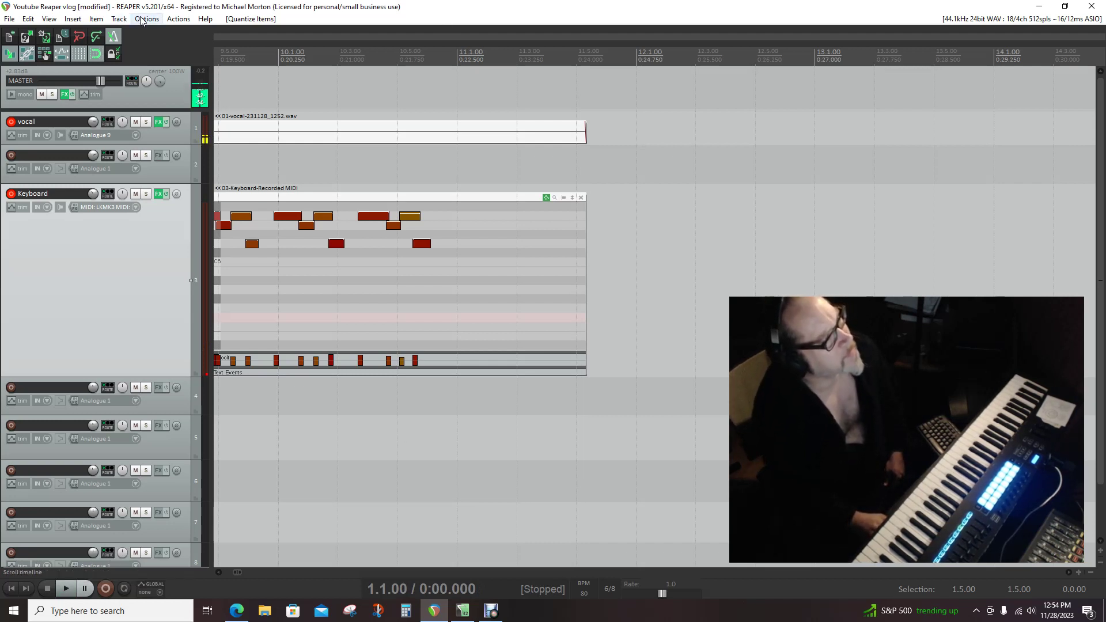
Find the MIDI Inline Editor's Quantize action with "quant", add MIDI Chan 16 CC 75 as its shortcut, and run it, closing its settings unchanged
left_click(172, 19)
left_click(181, 31)
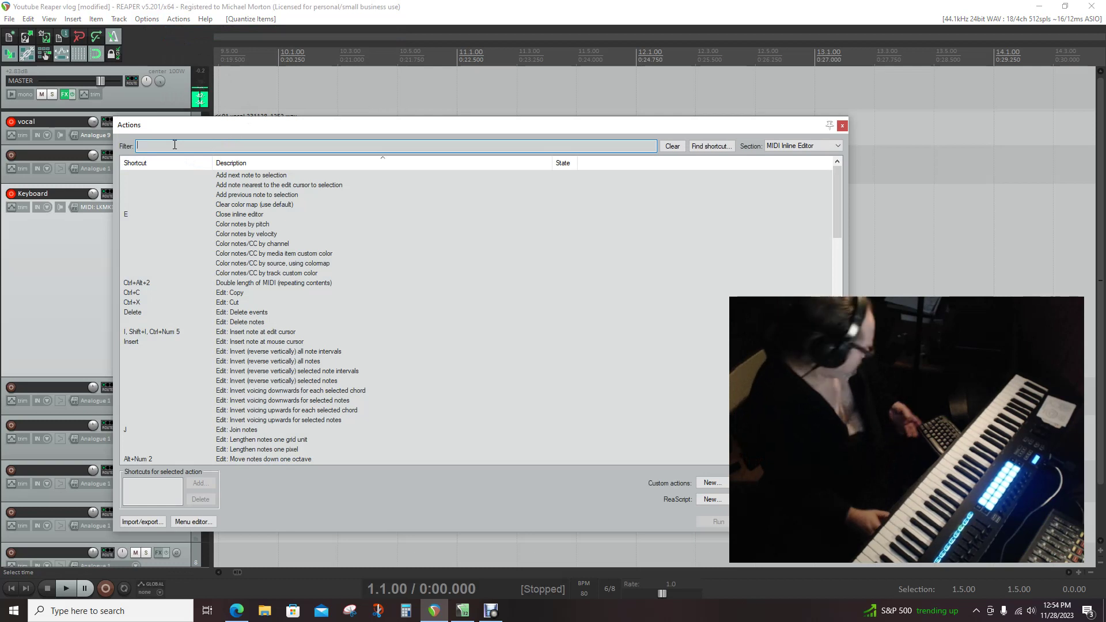
type("quant")
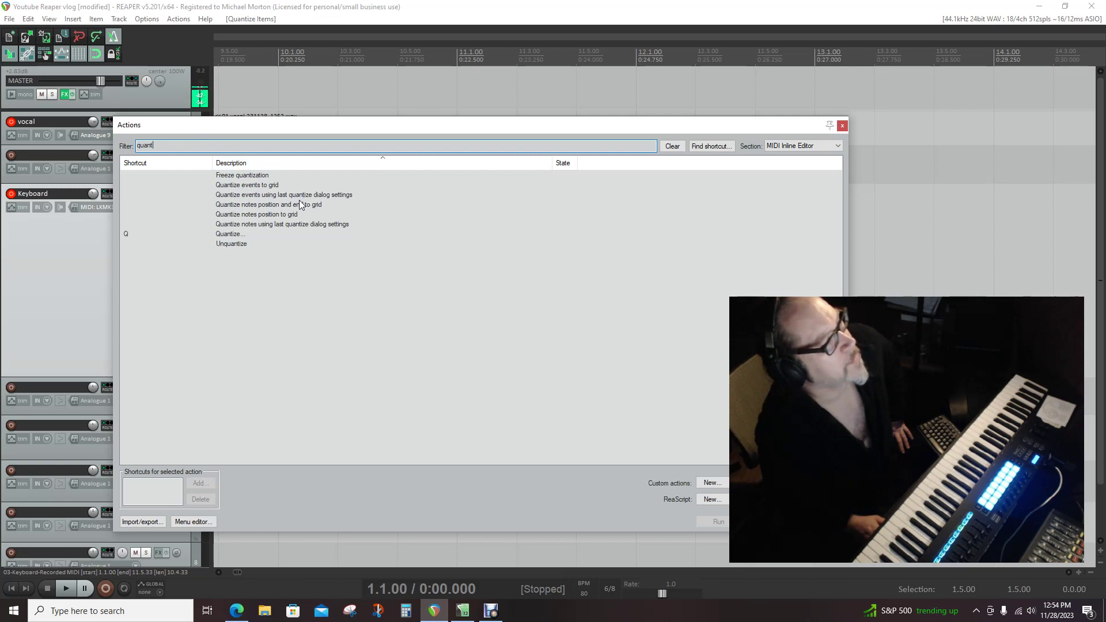
left_click(230, 235)
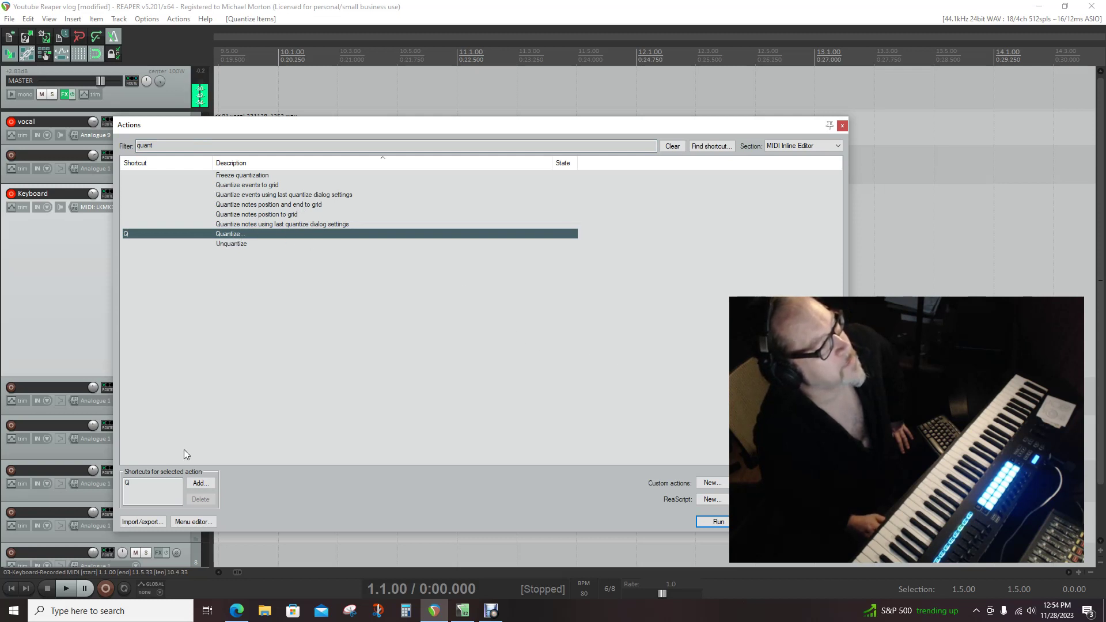
left_click(199, 484)
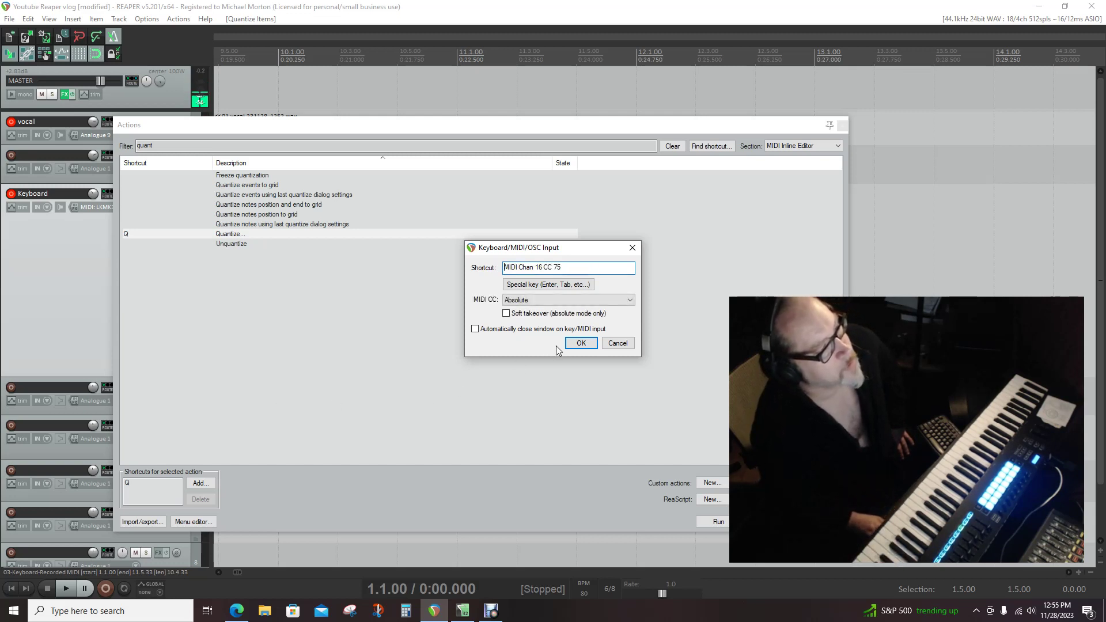
left_click(573, 343)
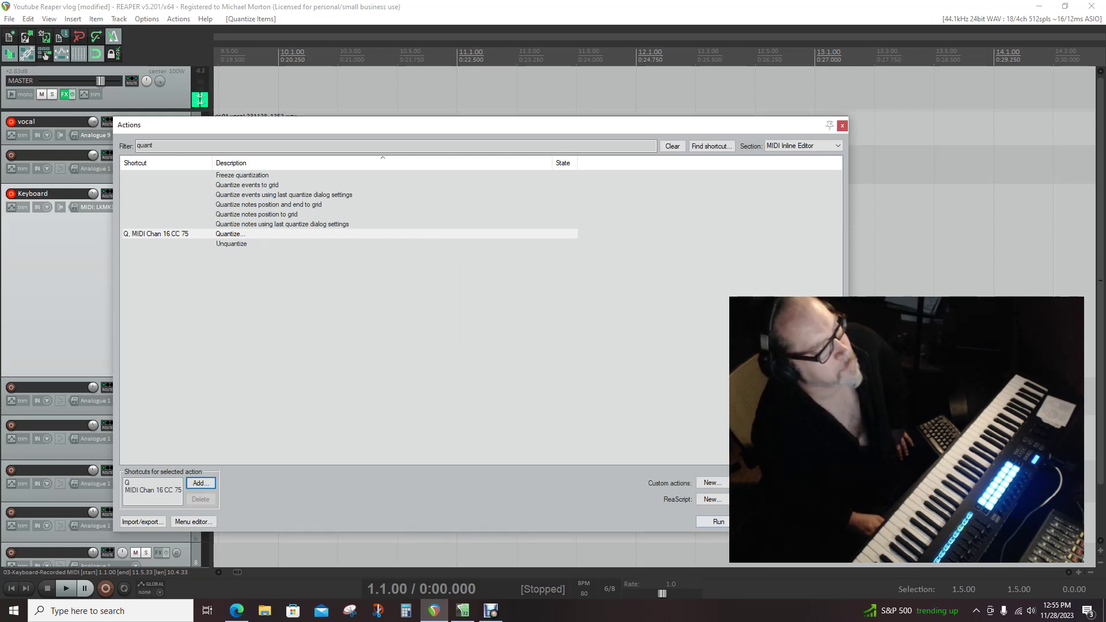
left_click(726, 525)
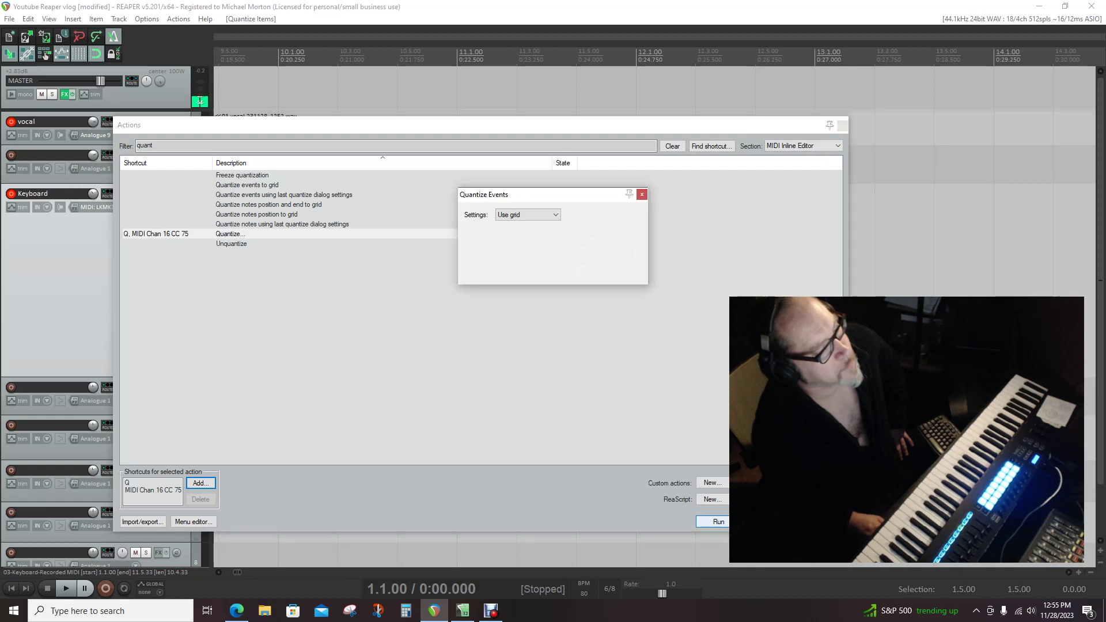
left_click(643, 195)
key("Escape")
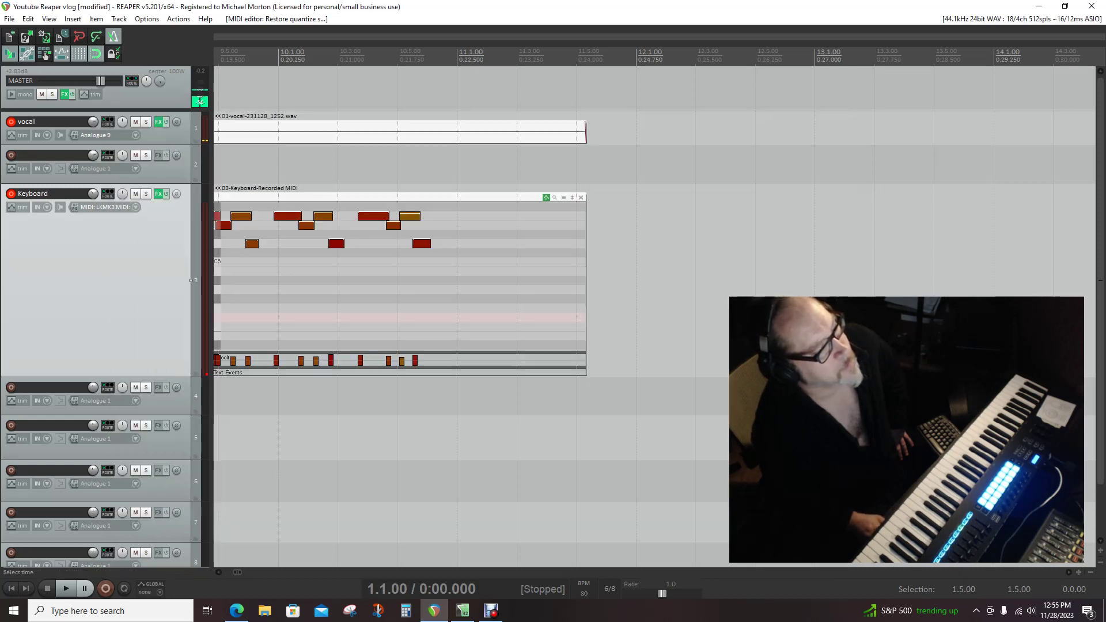
Select only the Keyboard MIDI item, play it from 1.3.00 to check the timing, and return to the project start
left_click(10, 589)
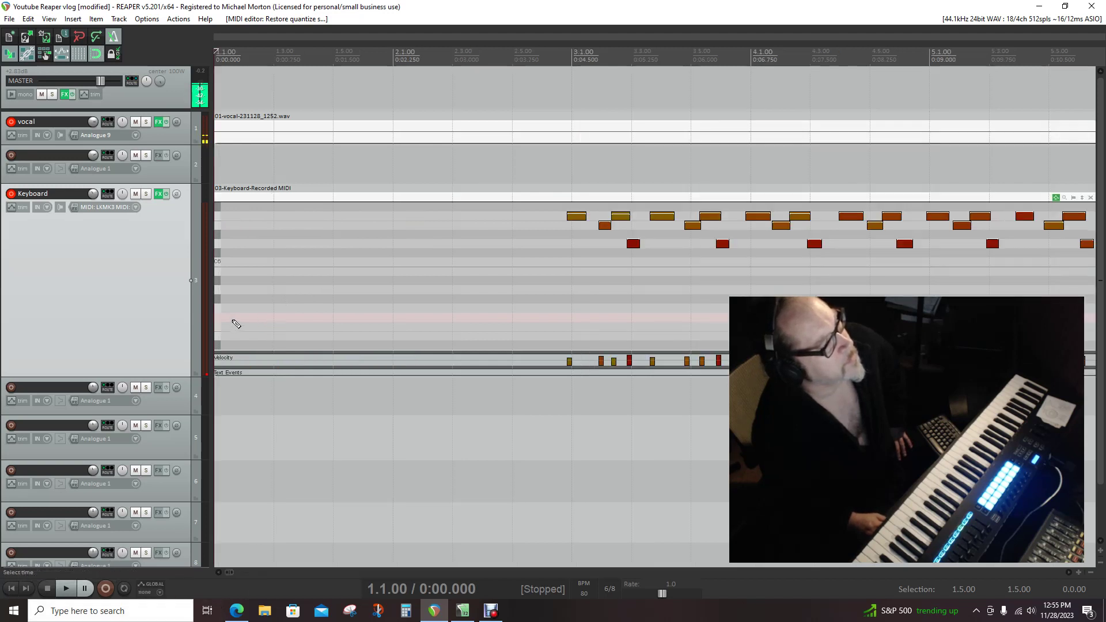
left_click(252, 200)
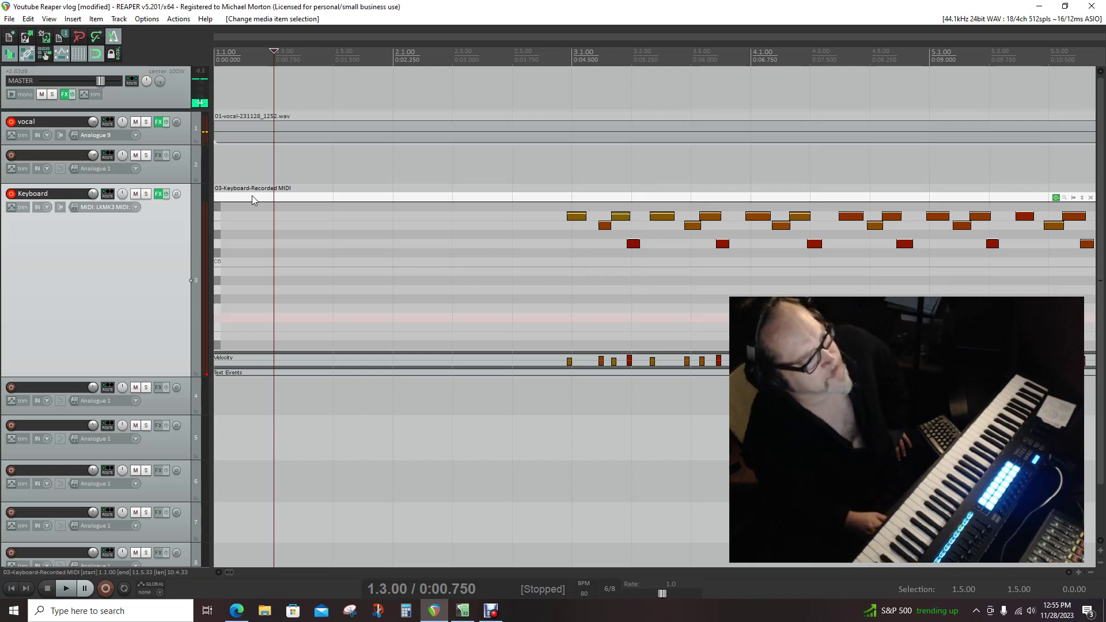
left_click(66, 589)
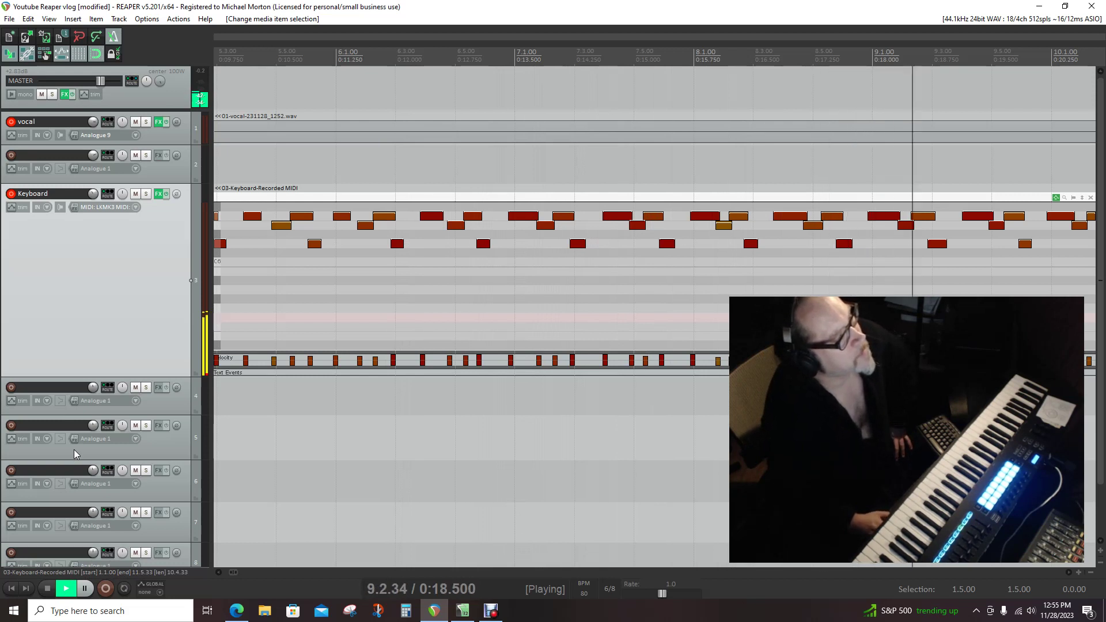
left_click(49, 588)
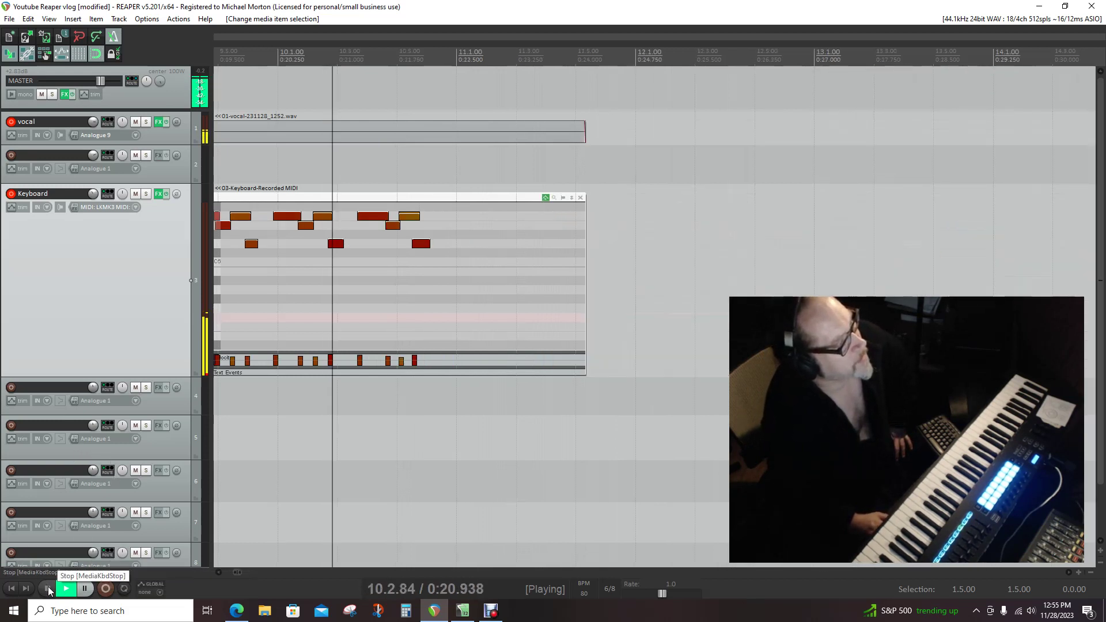
left_click(11, 589)
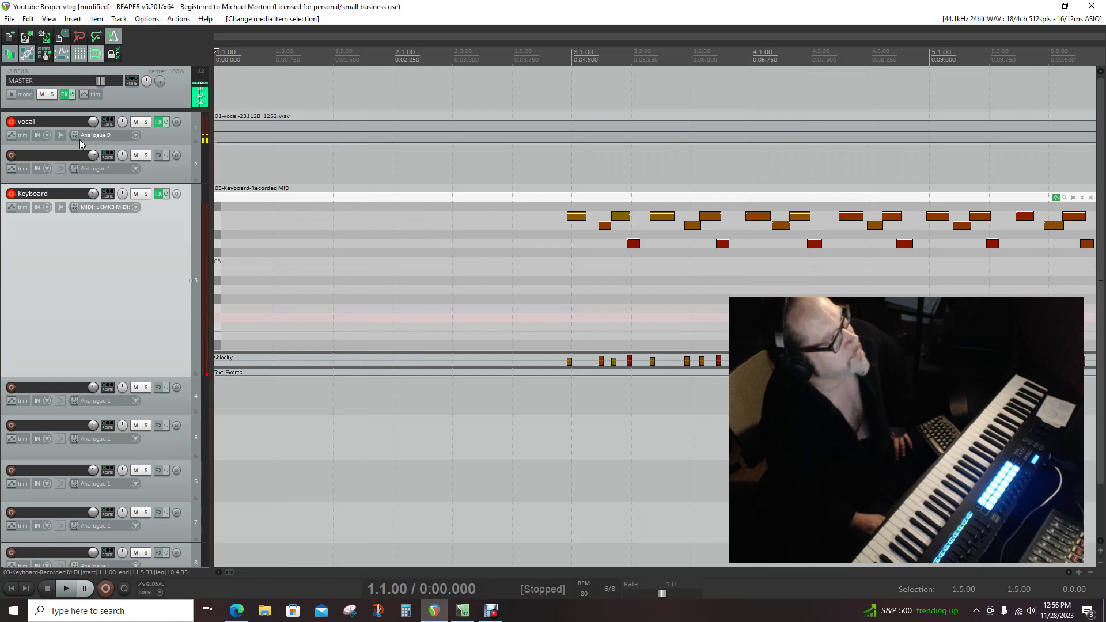
Replace the Quilcom Christmas Belly plug-in on the Keyboard track with BBC Symphony Orchestra (Spitfire Audio)
left_click(159, 195)
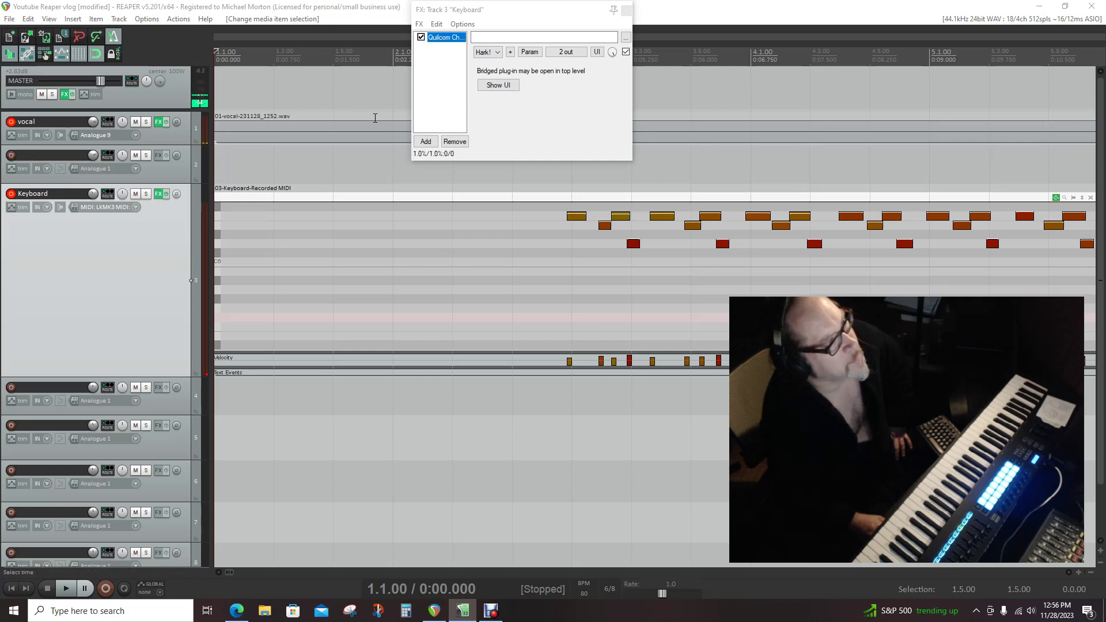
left_click(453, 142)
left_click(427, 142)
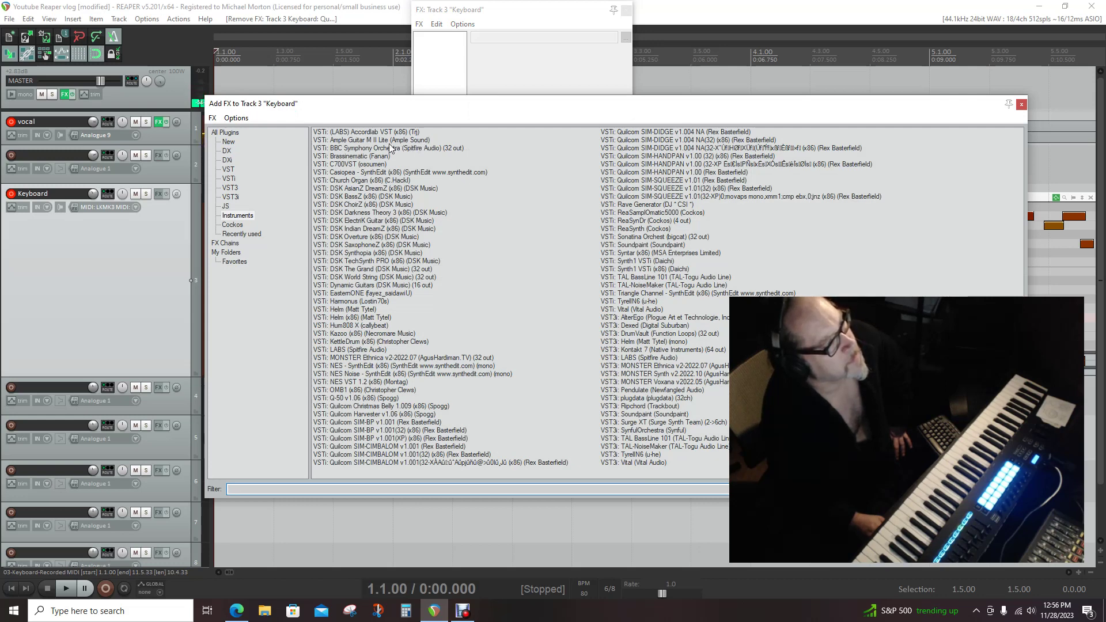
left_click(372, 149)
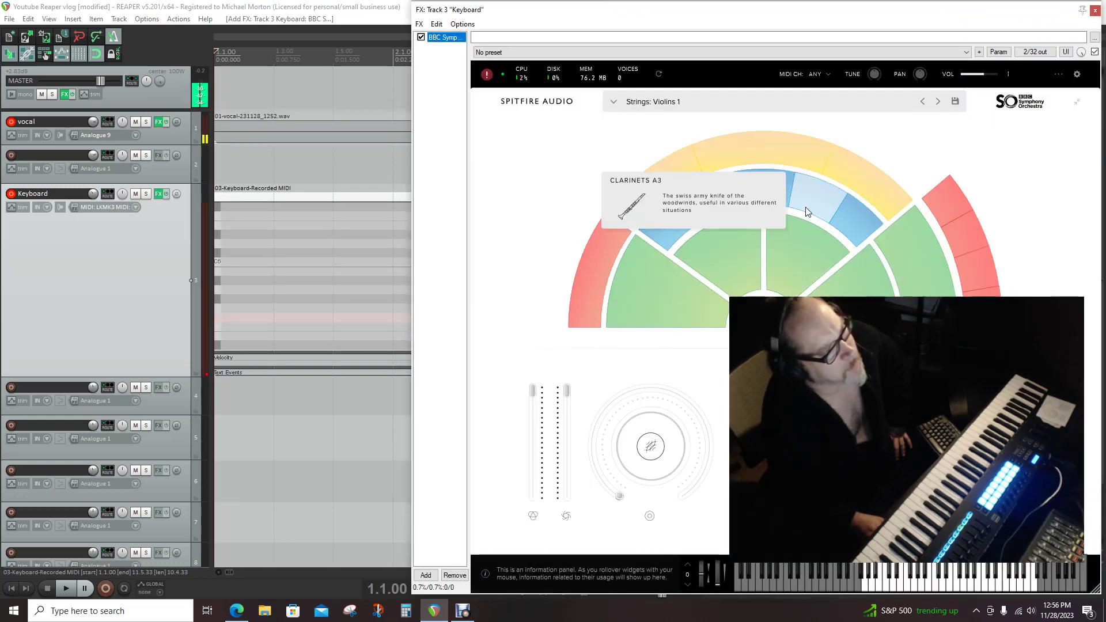
Load the Tuned Percussion instrument in BBC Symphony Orchestra and play the Keyboard take from the project start
left_click(871, 186)
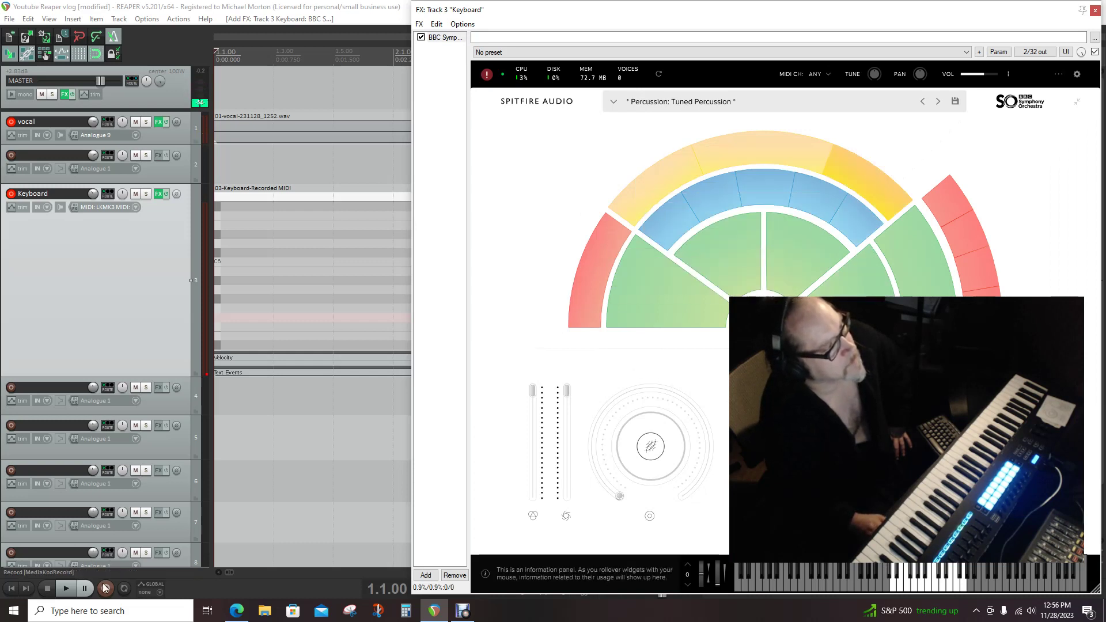
left_click(66, 589)
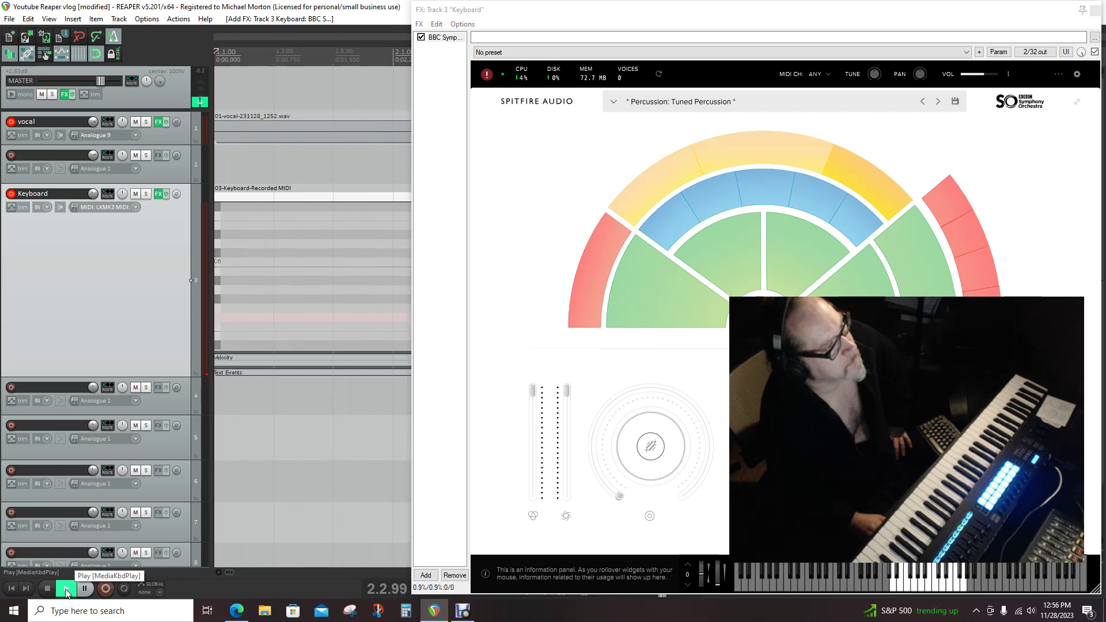
Listen to the Keyboard take through Tuned Percussion with the FX window moved off the arrangement, replay it, and return to the project start
left_click_drag(417, 9, 1099, 10)
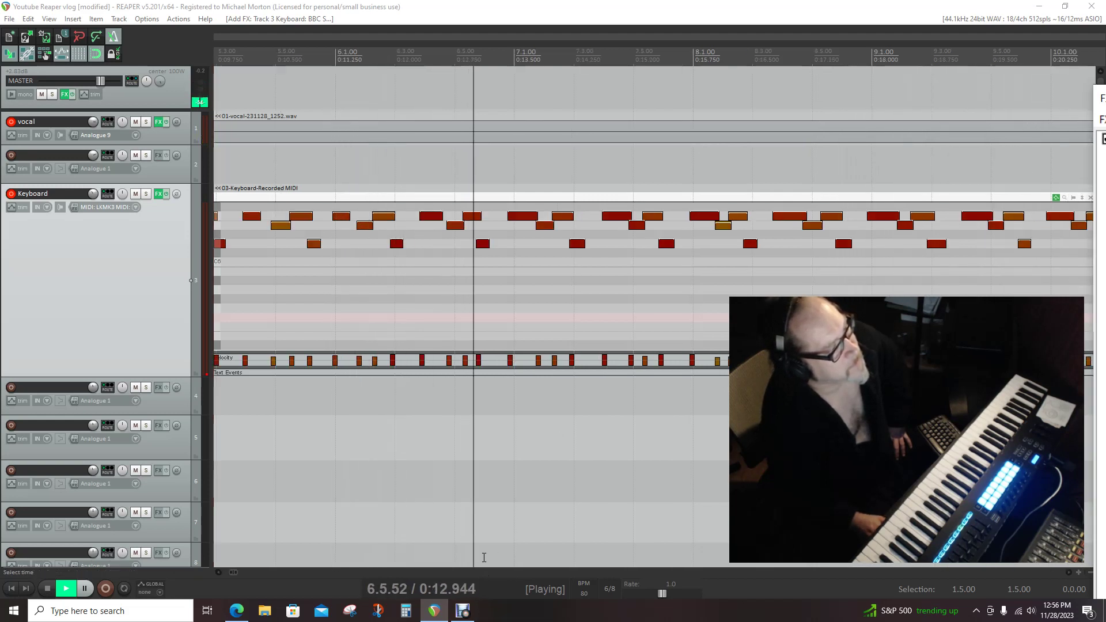
left_click(48, 589)
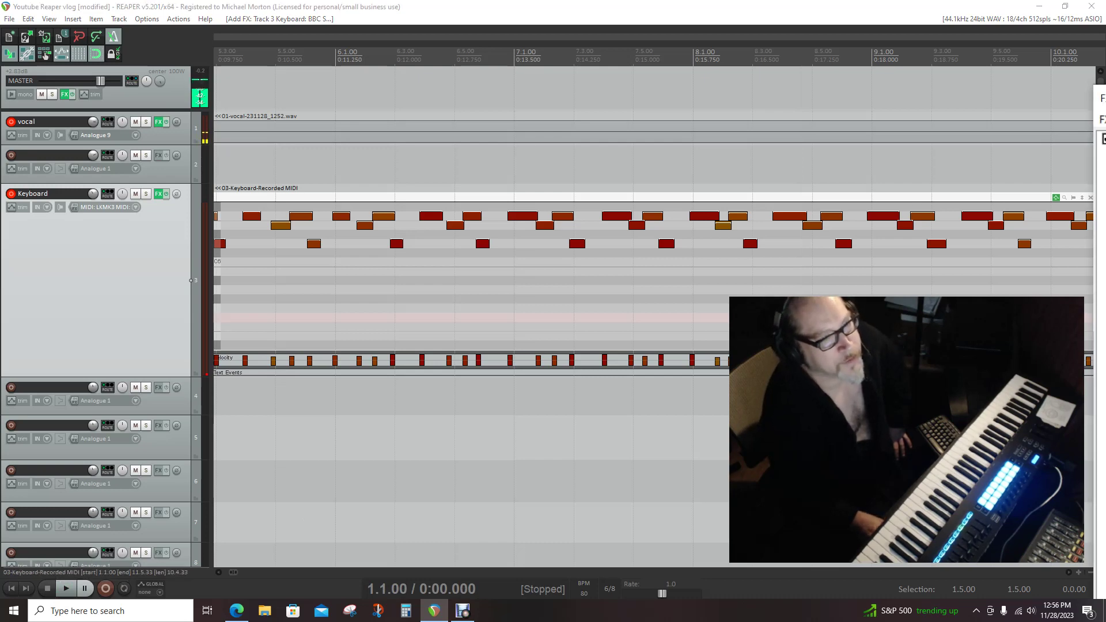
left_click_drag(1105, 107, 721, 119)
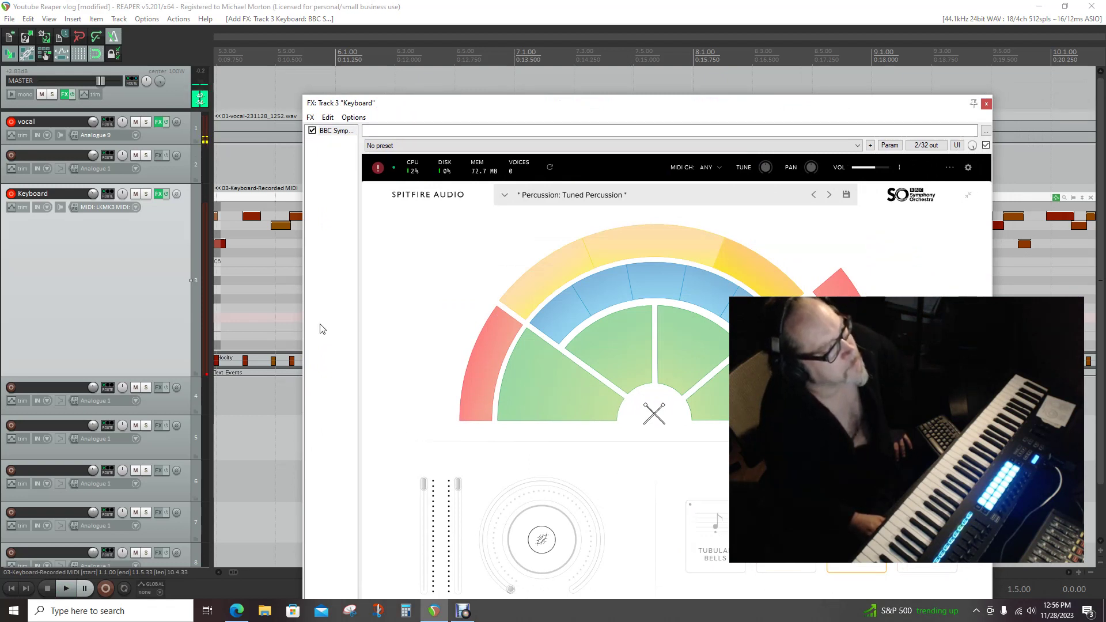
left_click(47, 588)
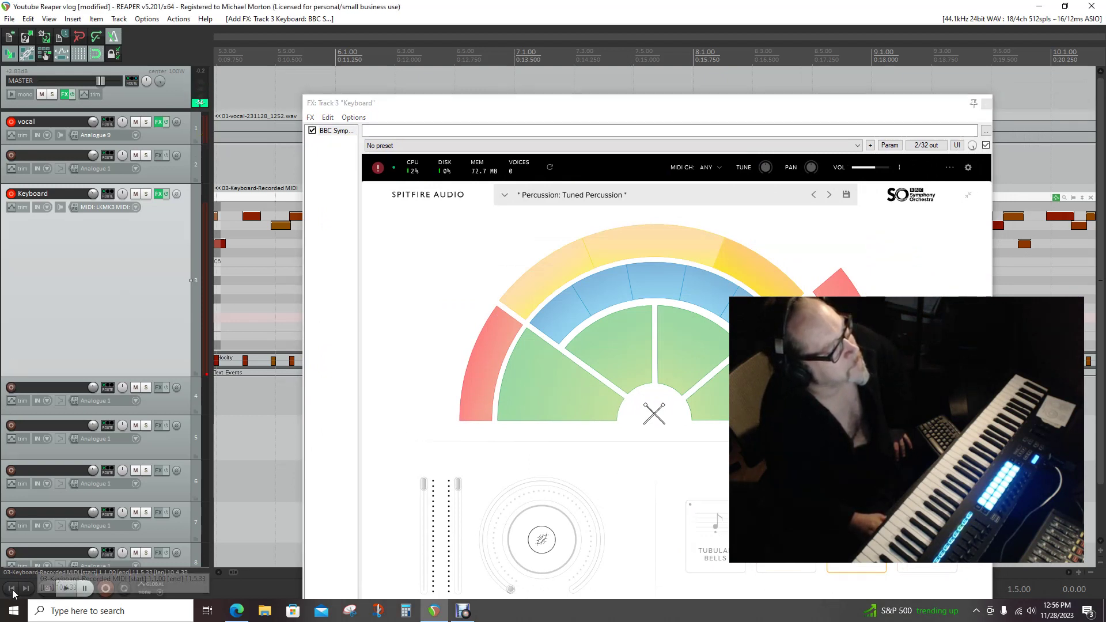
left_click(67, 588)
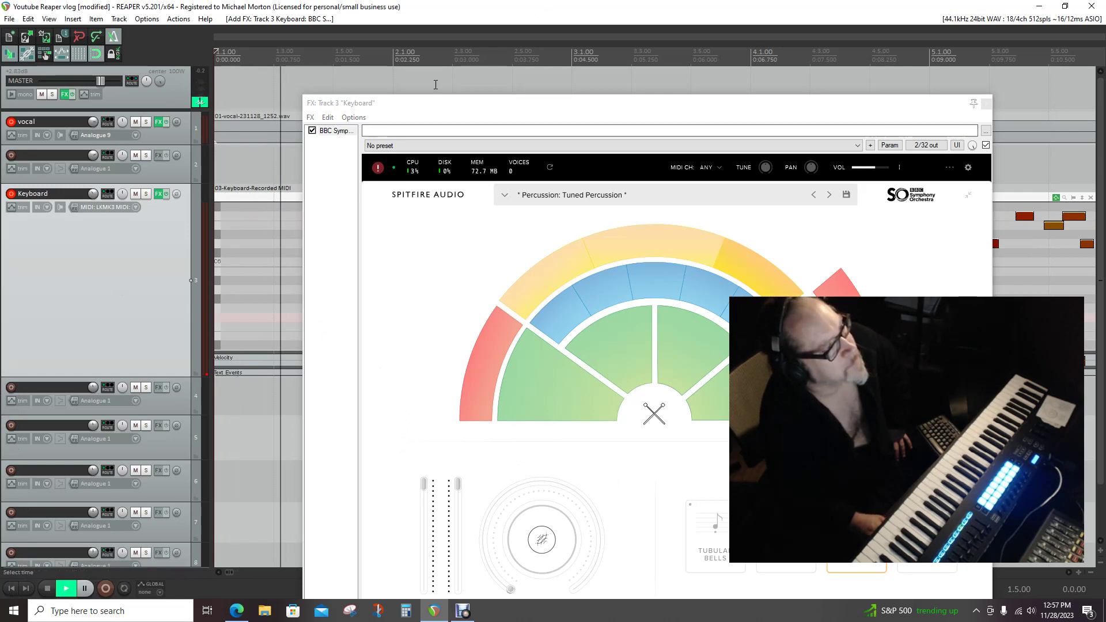
left_click(436, 106)
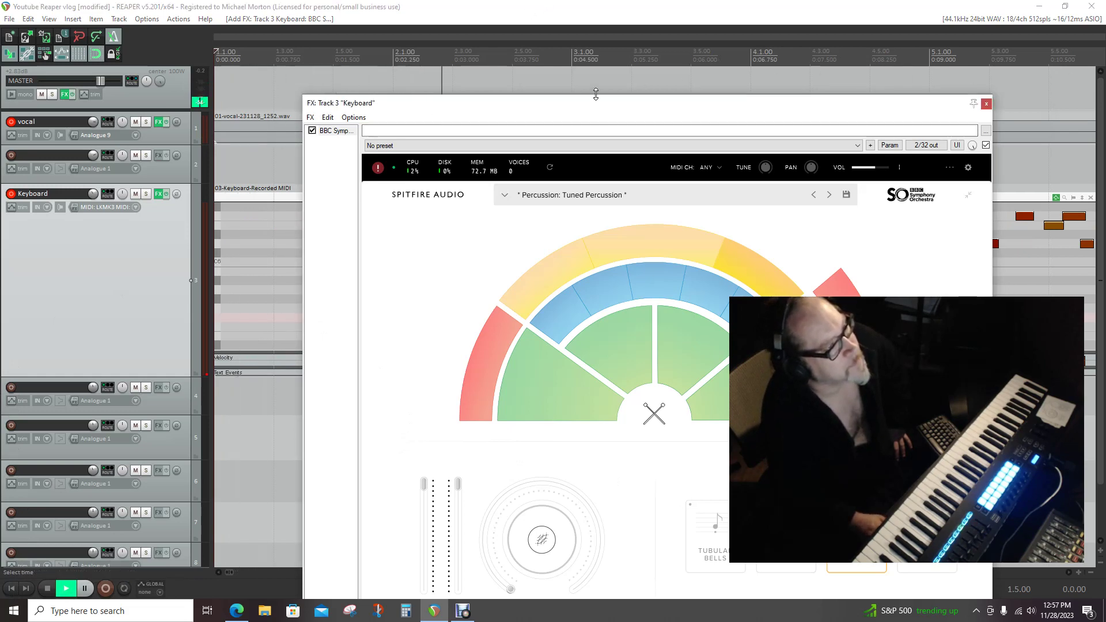
left_click_drag(654, 104, 1105, 34)
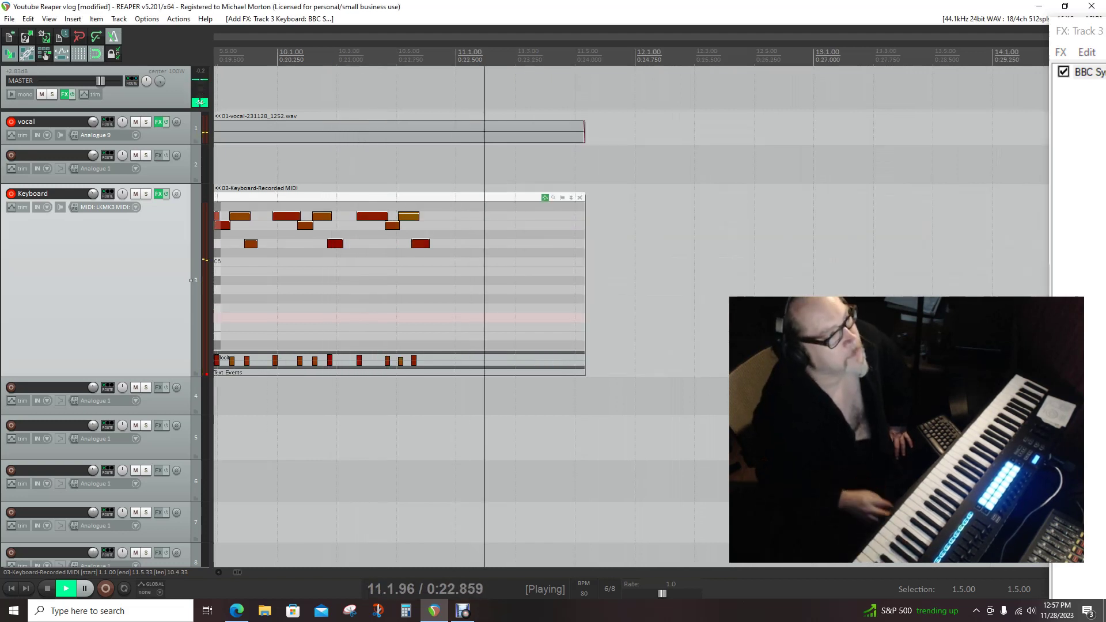
key("space")
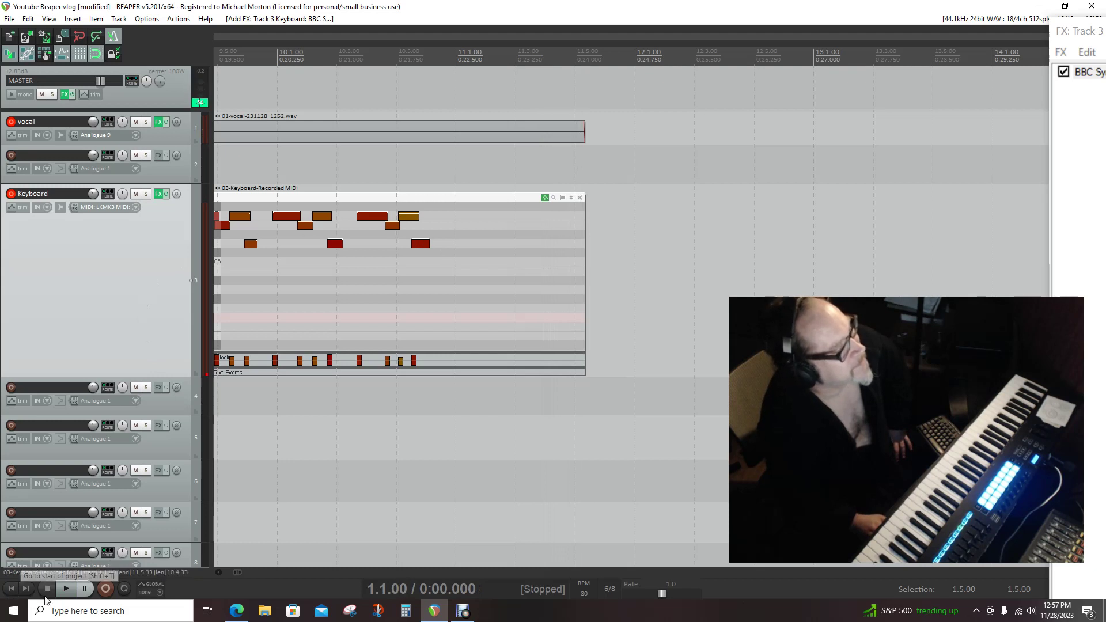
left_click(12, 593)
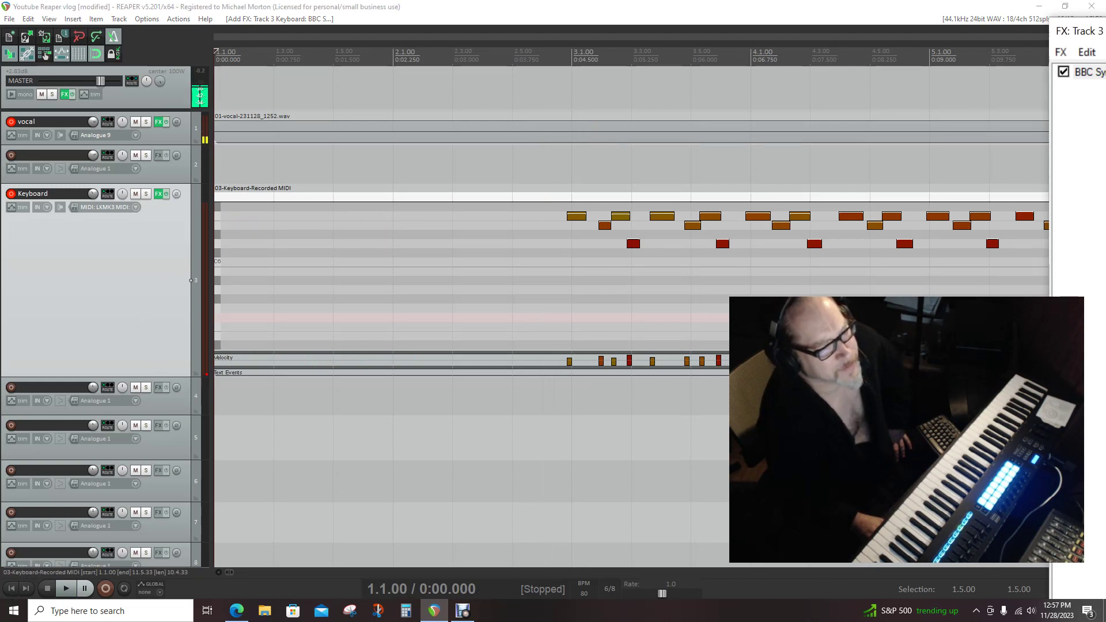
Bring the Keyboard track's FX window back into view, try the Marimba sound in Tuned Percussion, and switch back to Tubular Bells
left_click_drag(1098, 32, 754, 136)
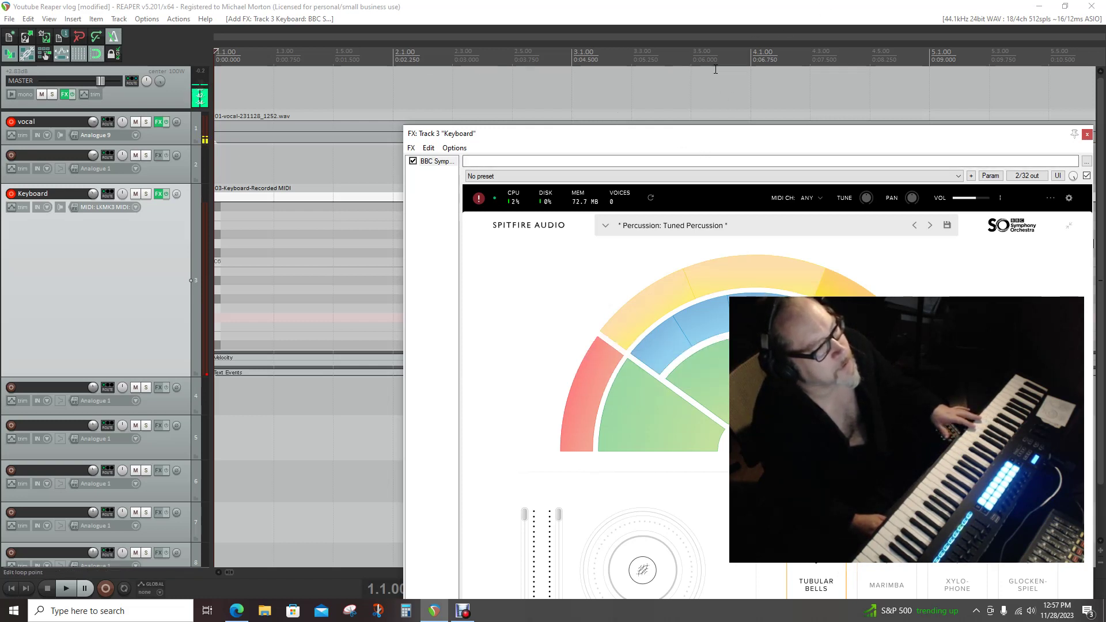
left_click_drag(602, 145, 224, 81)
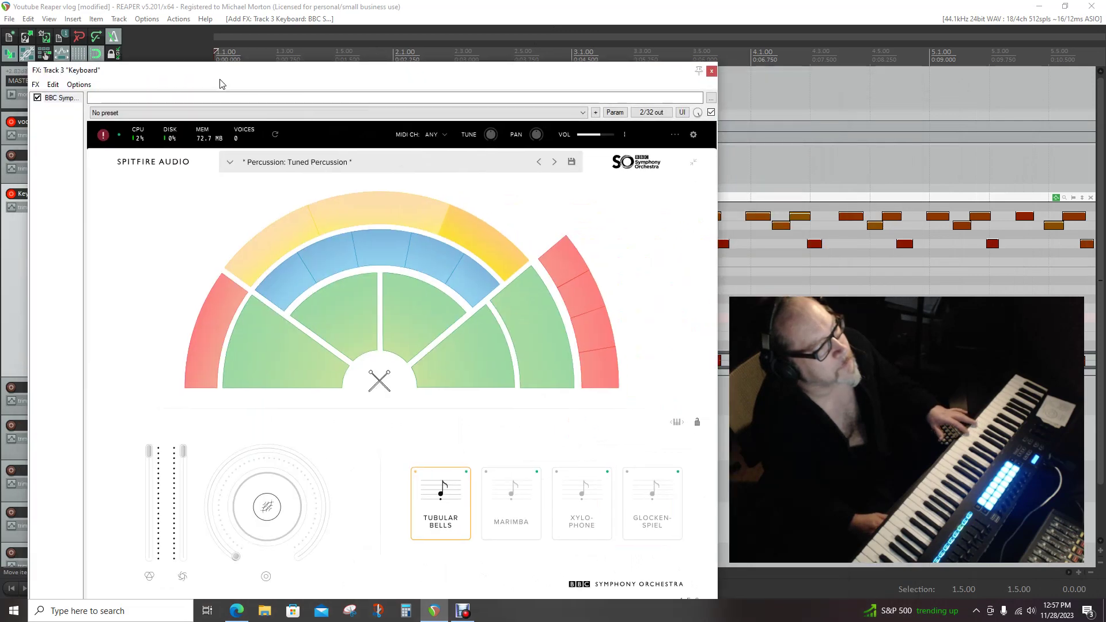
left_click(507, 529)
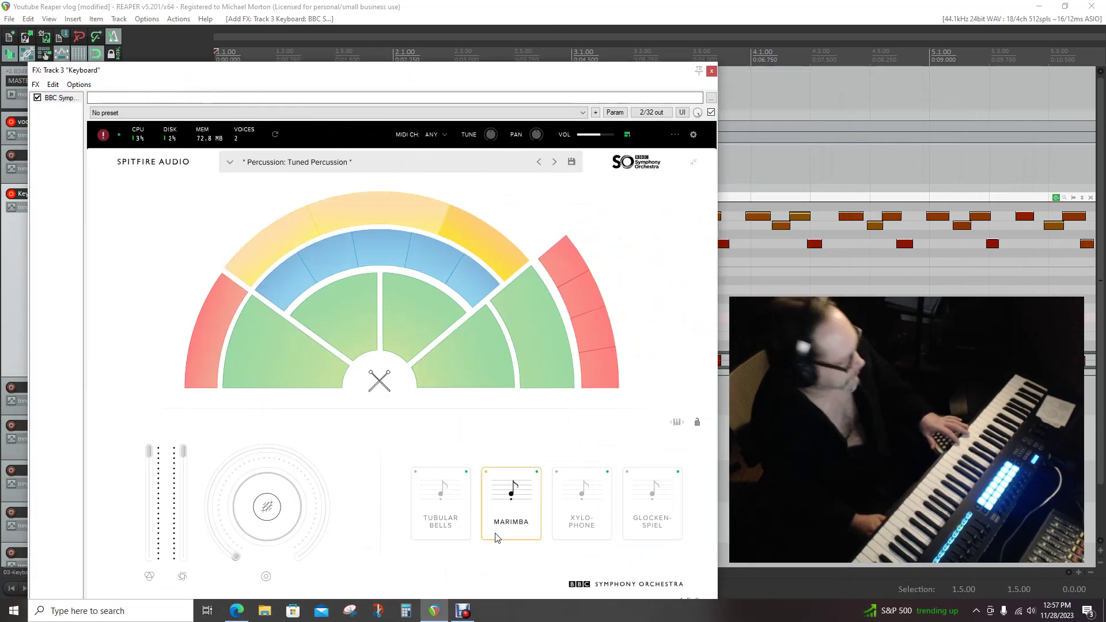
left_click(445, 506)
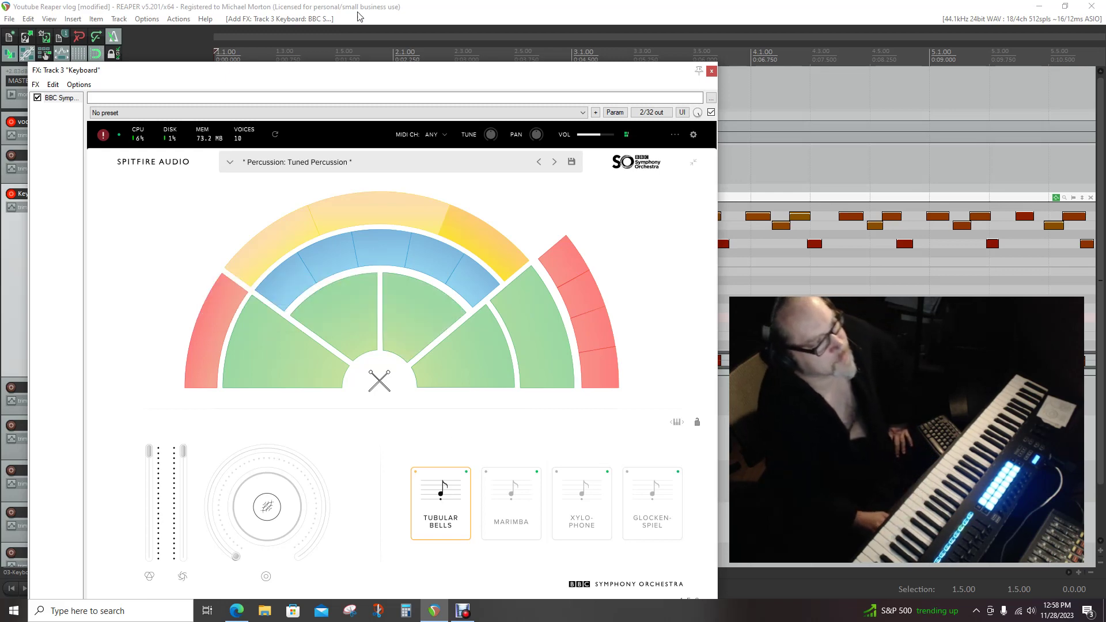
Clear the FX window off the arrangement, insert a note at 1.3.00 in the Keyboard item's inline editor, and delete that note
left_click_drag(142, 77, 868, 57)
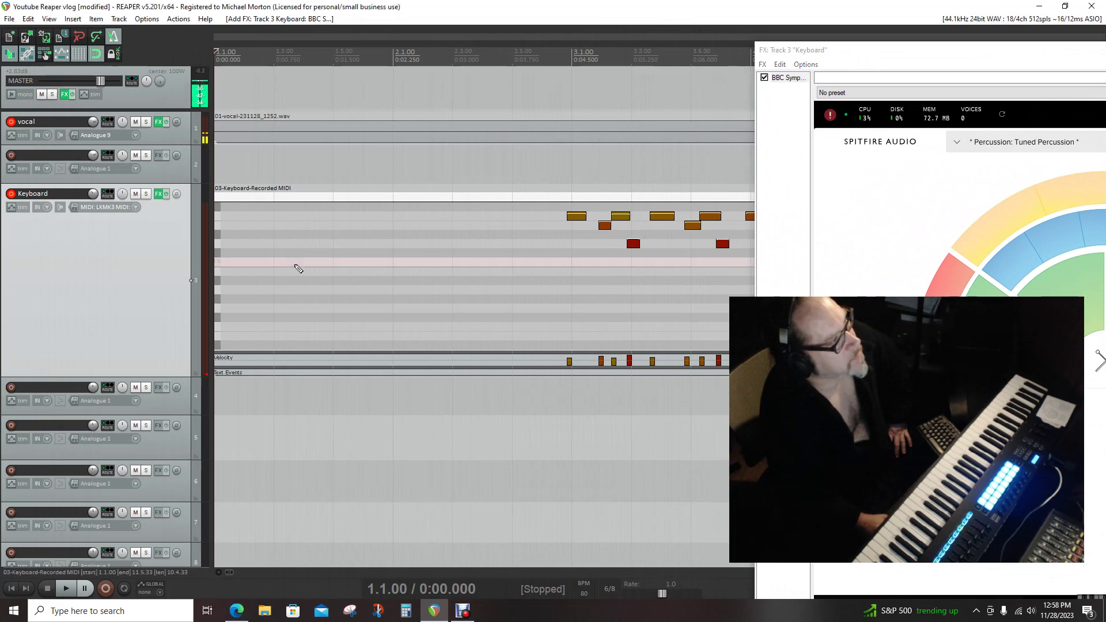
left_click(294, 318)
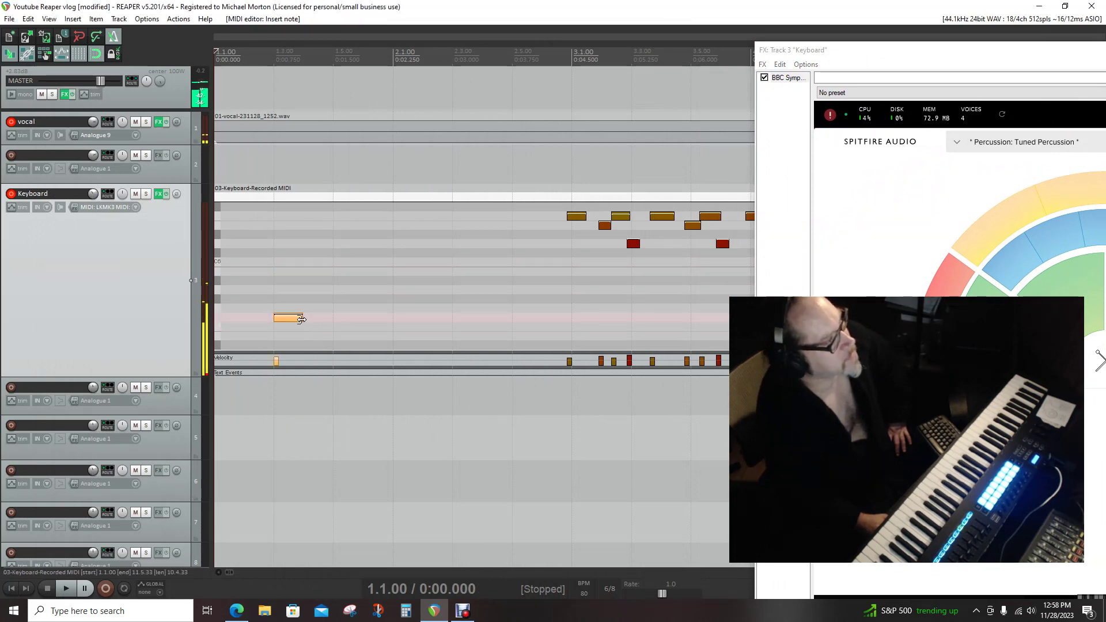
right_click(293, 322)
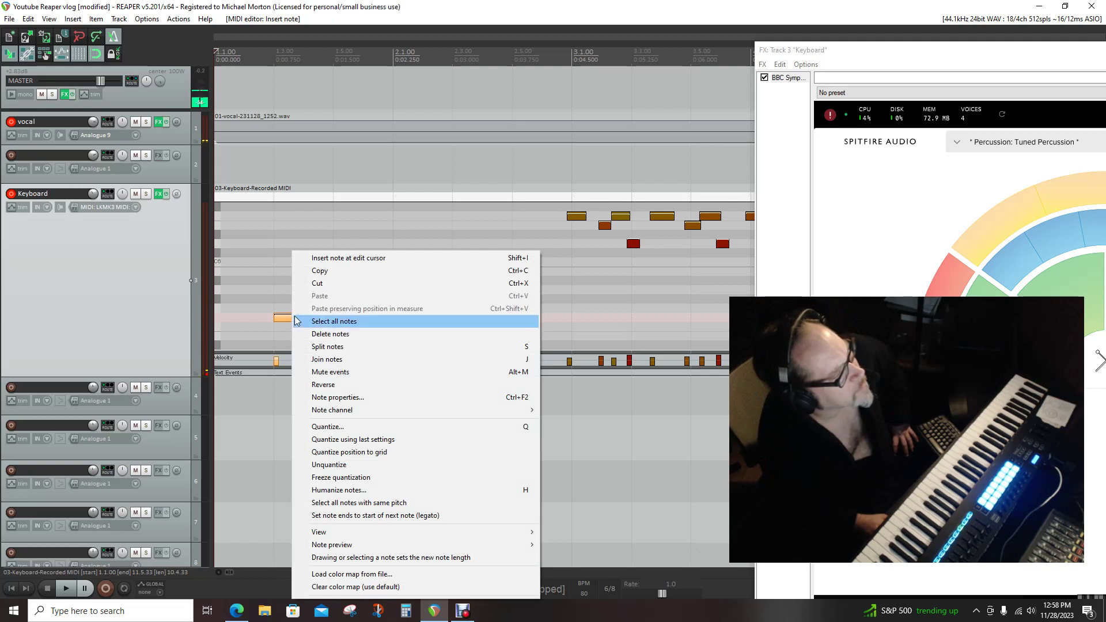
left_click(317, 334)
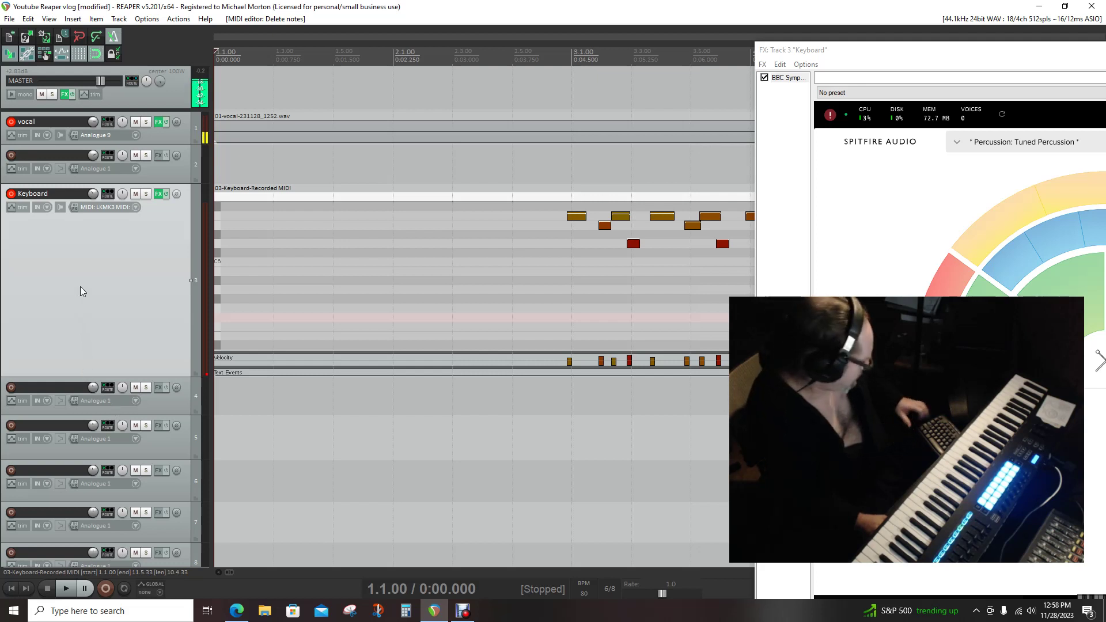
Close the Keyboard item's inline MIDI editor, shorten the Keyboard track, and move the MIDI item down onto track 4
left_click(275, 198)
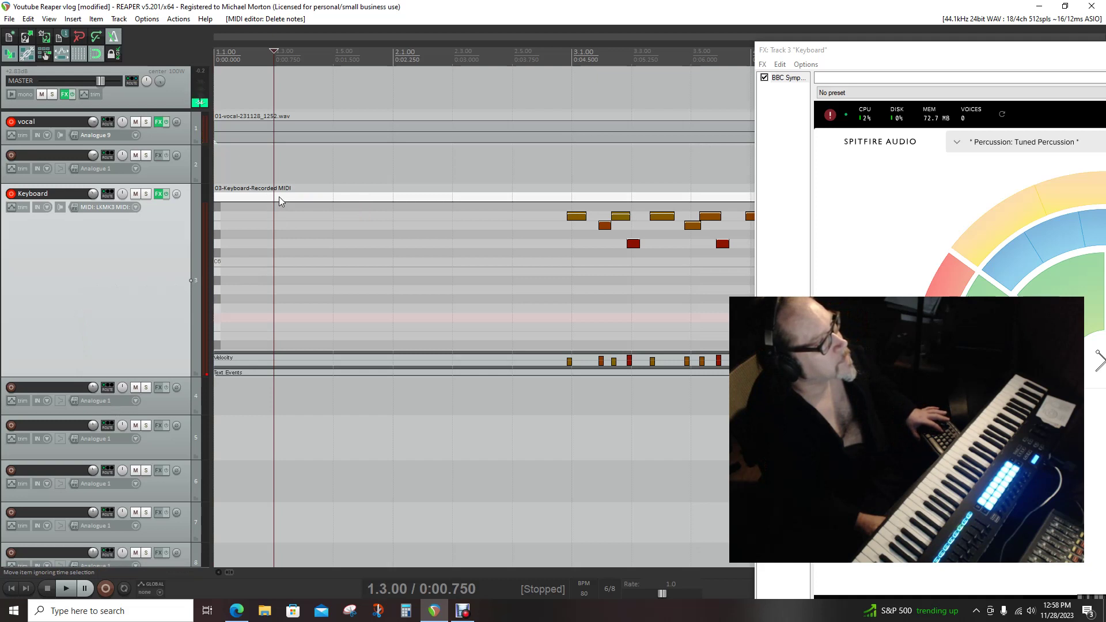
double_click(279, 198)
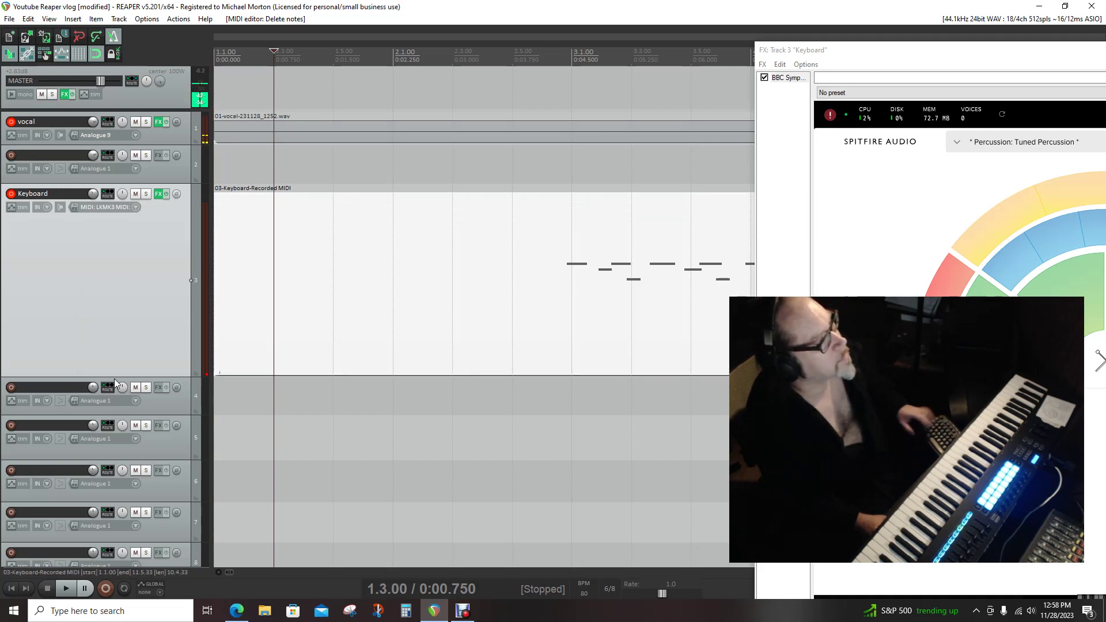
left_click_drag(112, 376, 104, 258)
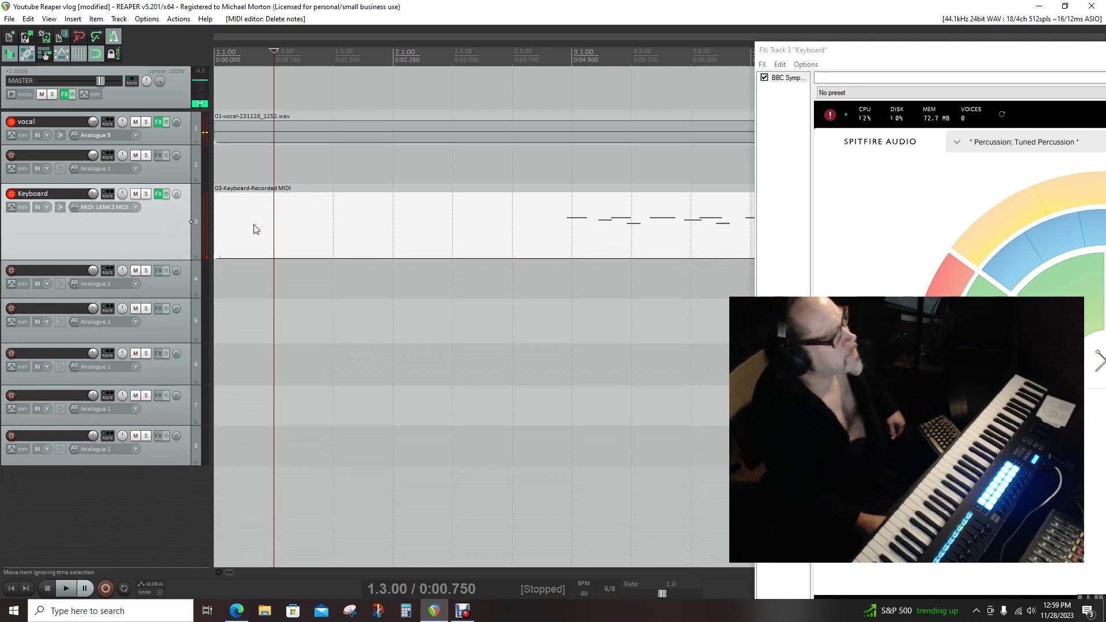
left_click_drag(256, 229, 256, 289)
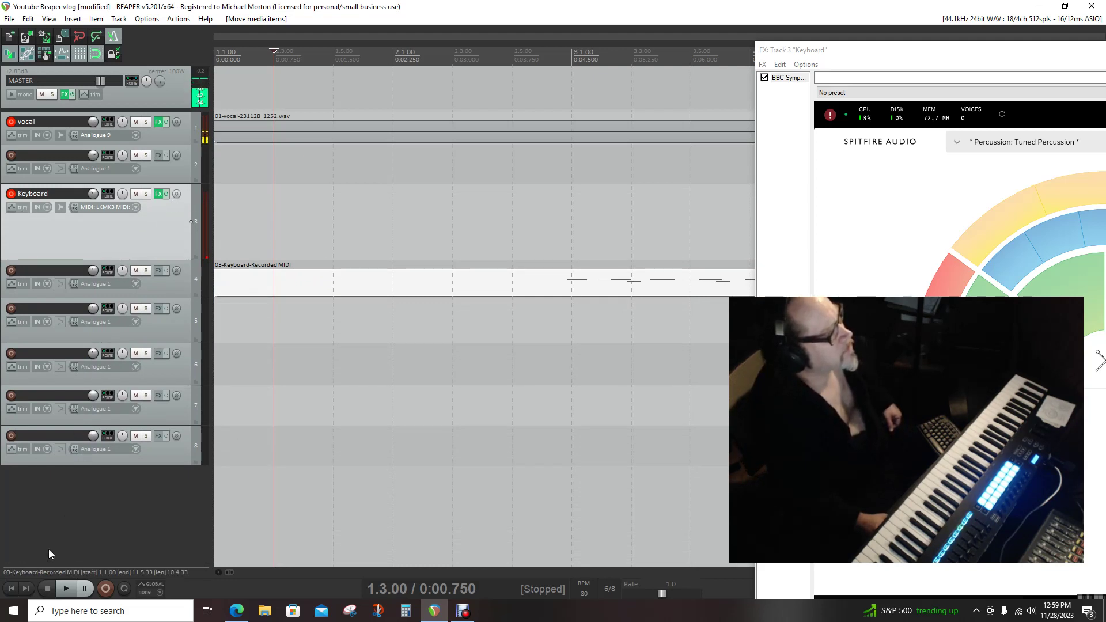
Play the project from the start to check the MIDI item on track 4 without an instrument, and stop playback
left_click(11, 589)
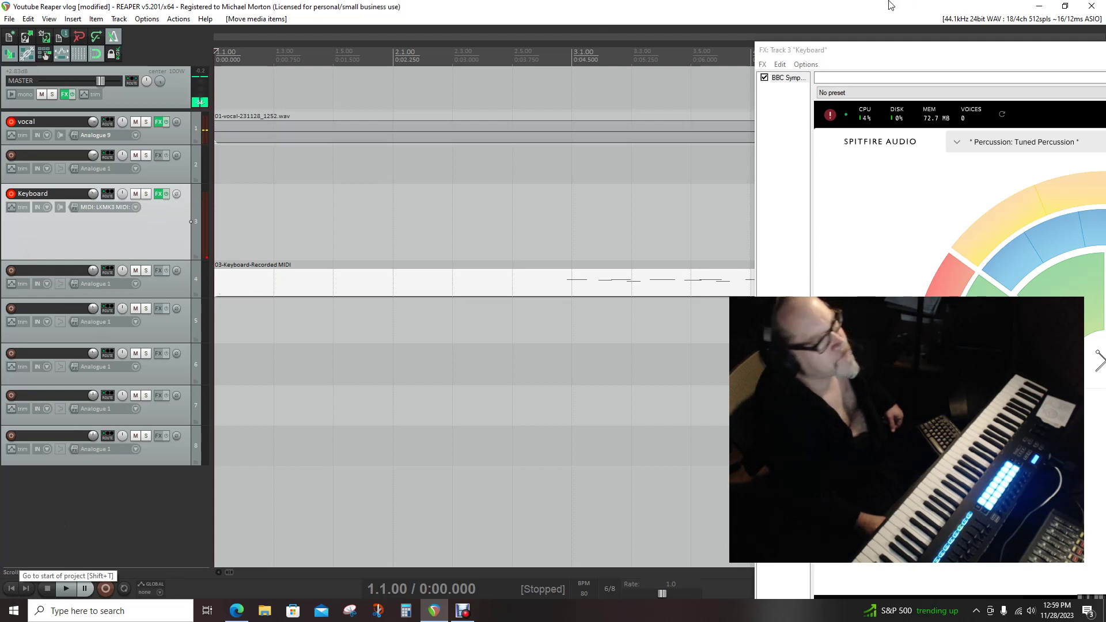
left_click_drag(886, 56, 1103, 27)
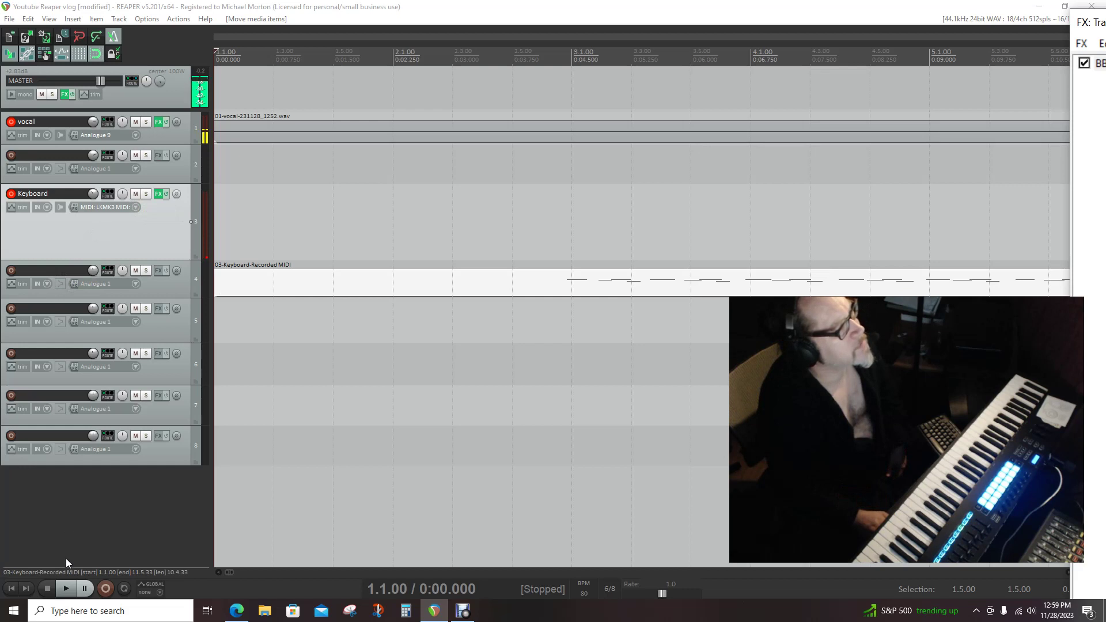
left_click(66, 589)
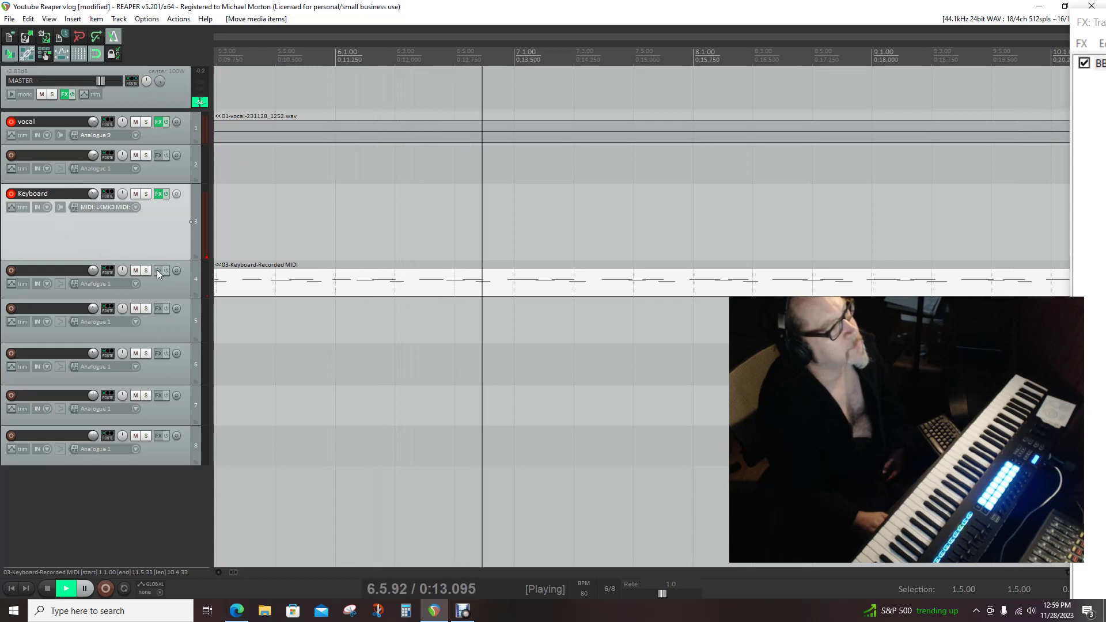
left_click(47, 589)
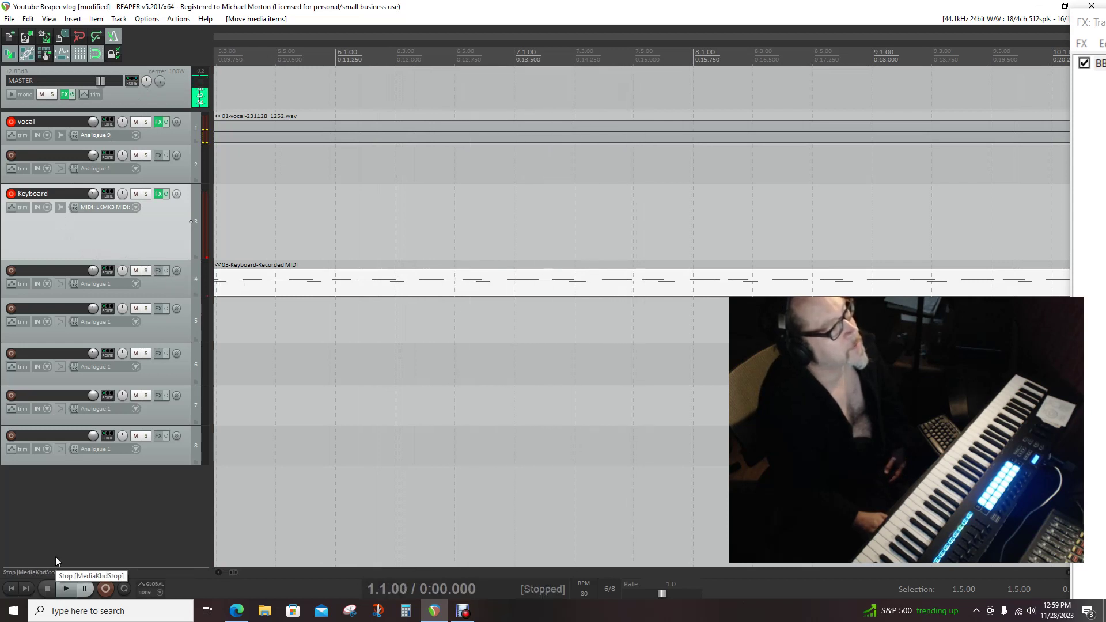
Add the Quilcom Christmas Belly 1.009 instrument to track 4, turn its chimes off, and move its window out of the way
left_click(158, 272)
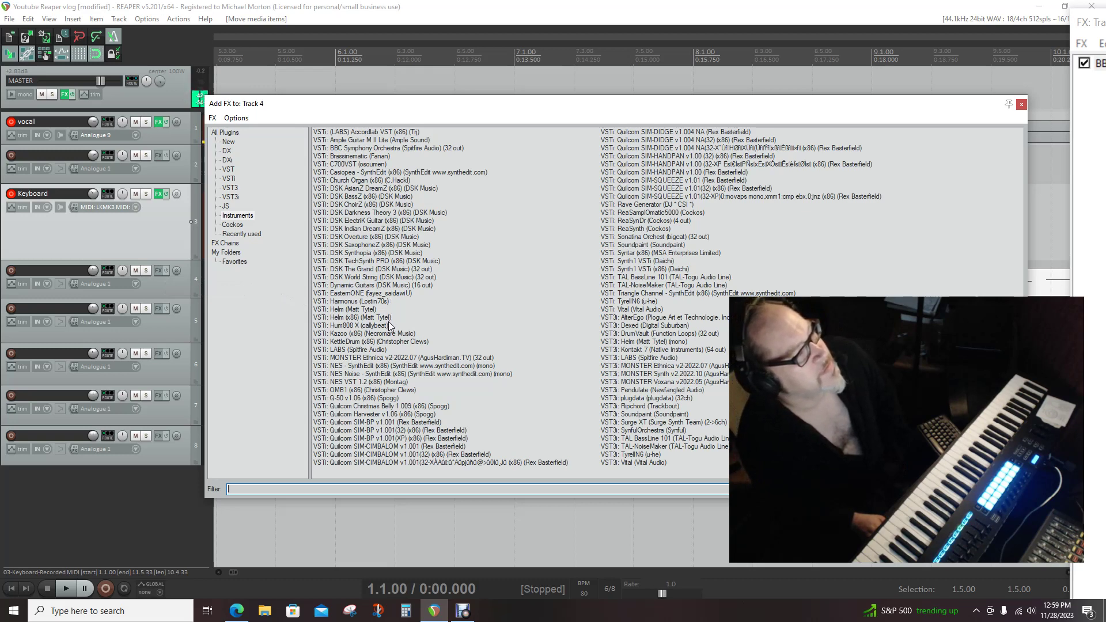
left_click(383, 407)
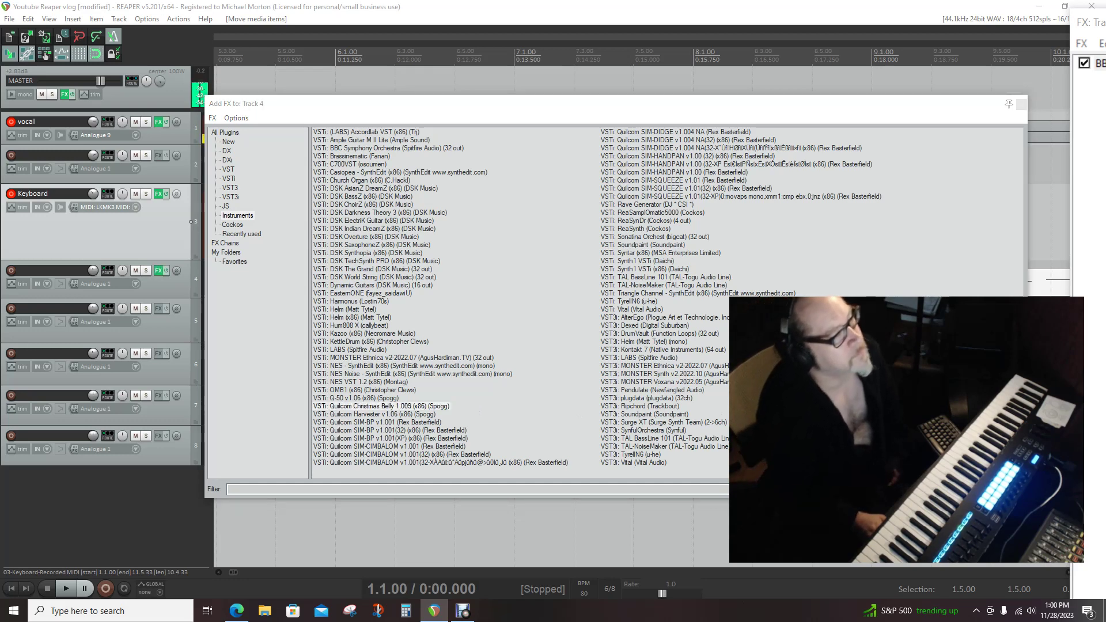
key("Return")
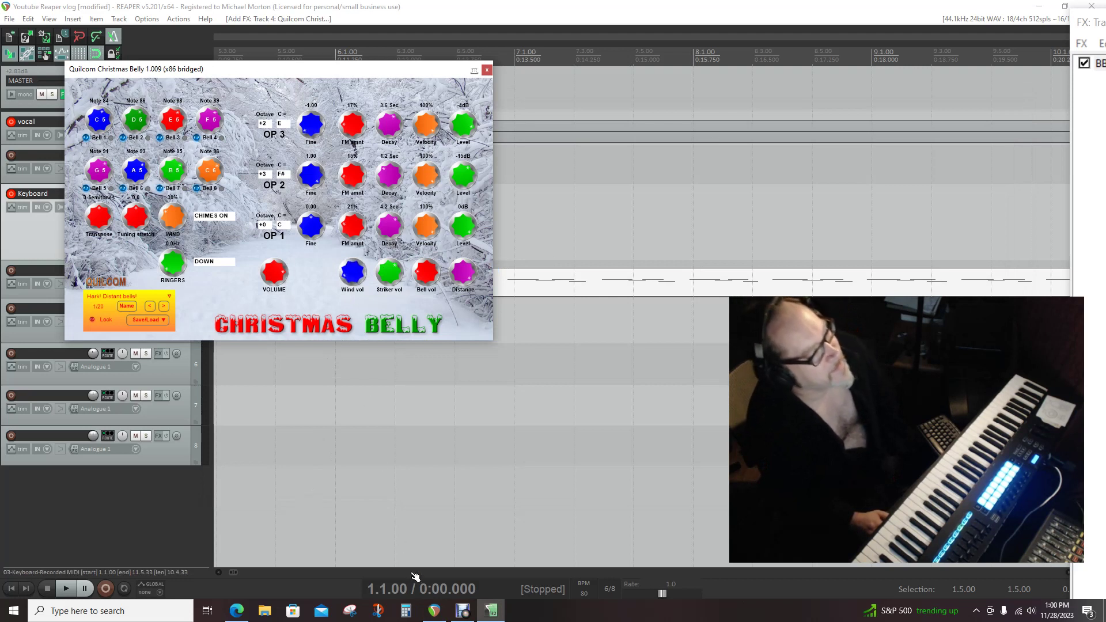
left_click(349, 254)
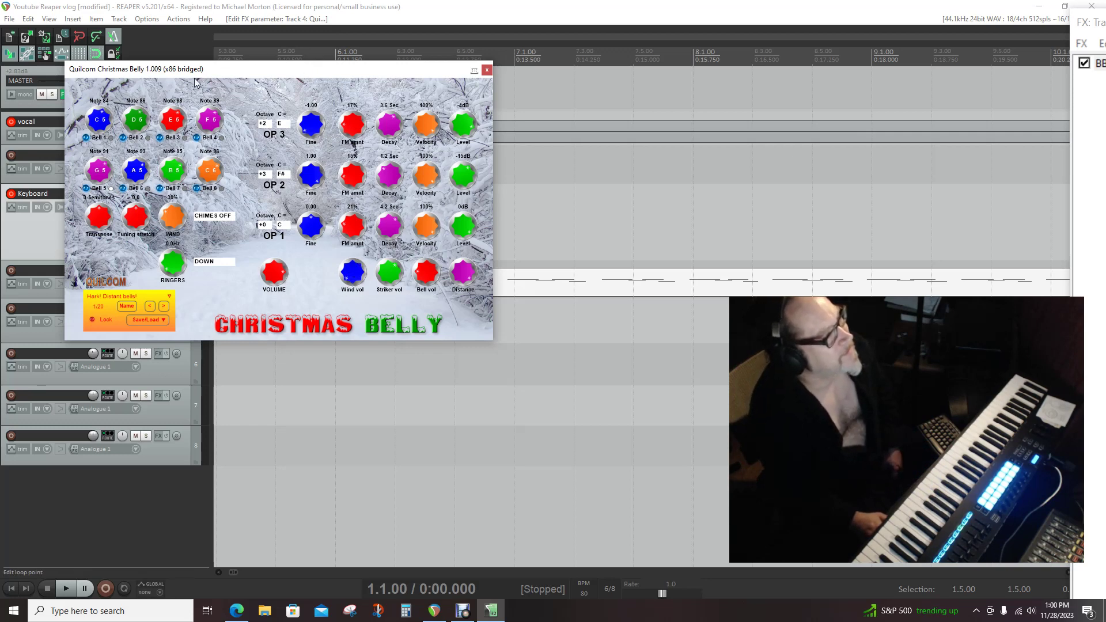
mouse_move(195, 77)
left_mouse_down()
mouse_move(578, 113)
mouse_move(1105, 128)
left_mouse_up()
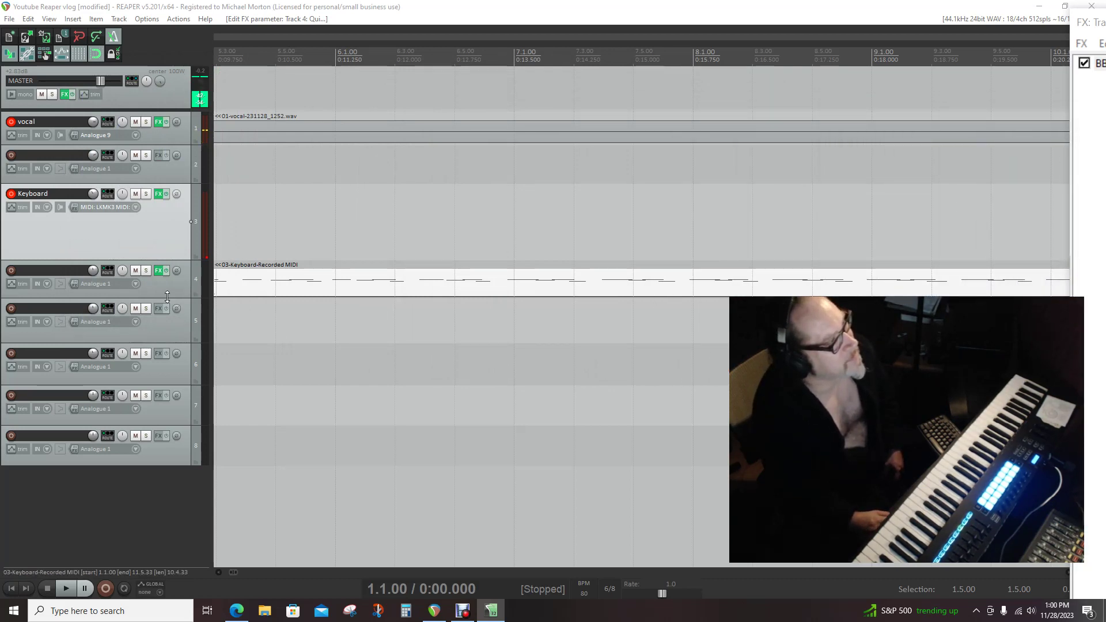
Increase track 4's height and play the project to hear the moved MIDI item through Christmas Belly, stopping after the last notes
left_click_drag(154, 296, 155, 364)
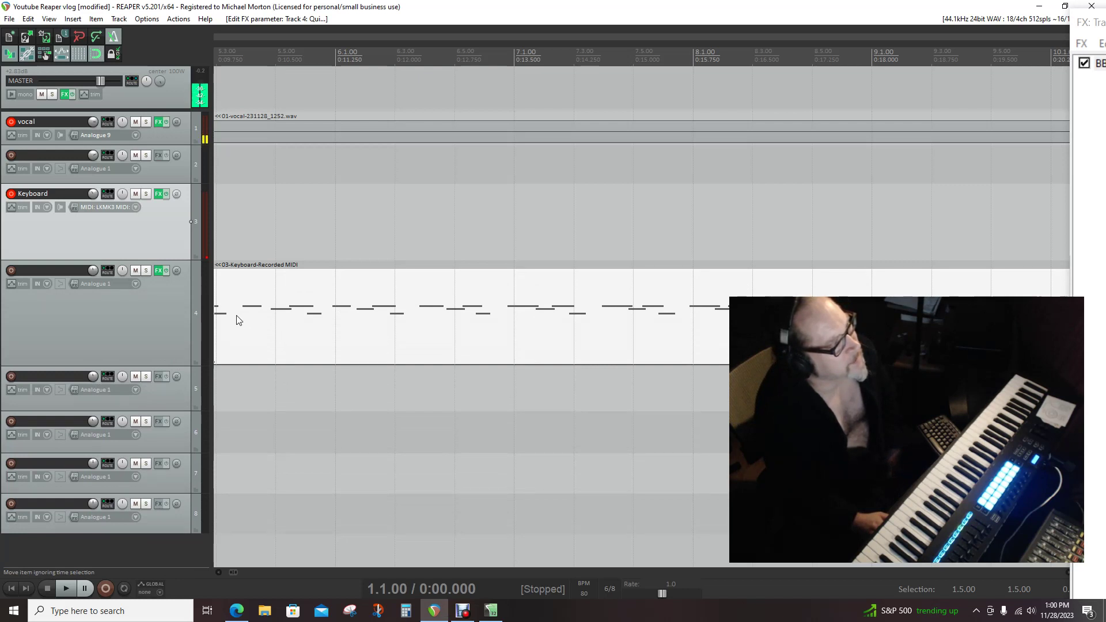
left_click(65, 589)
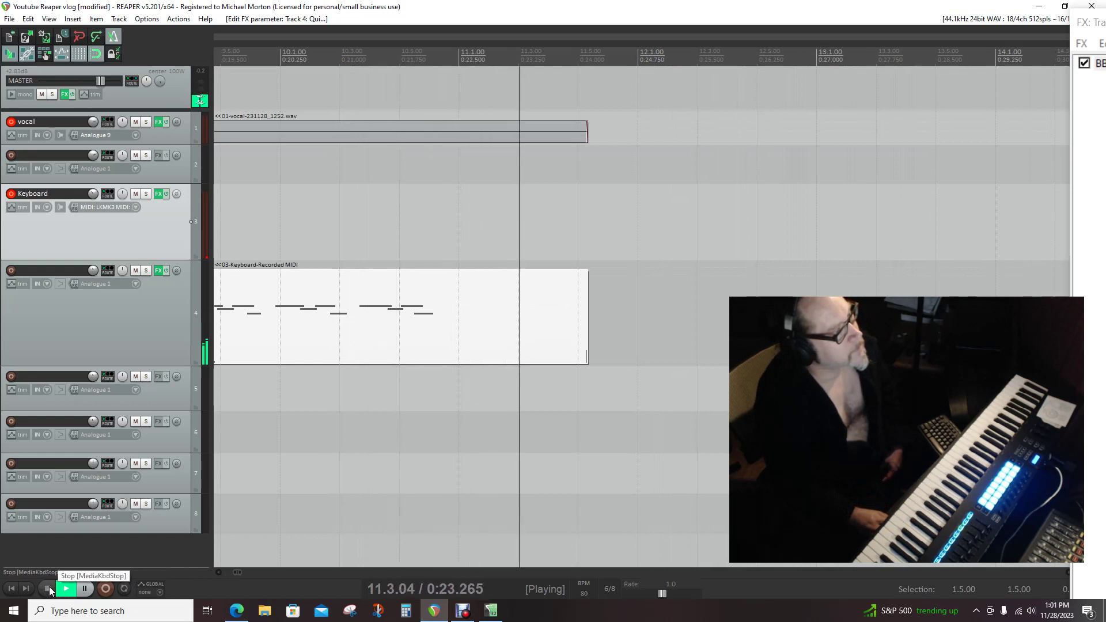
left_click(47, 590)
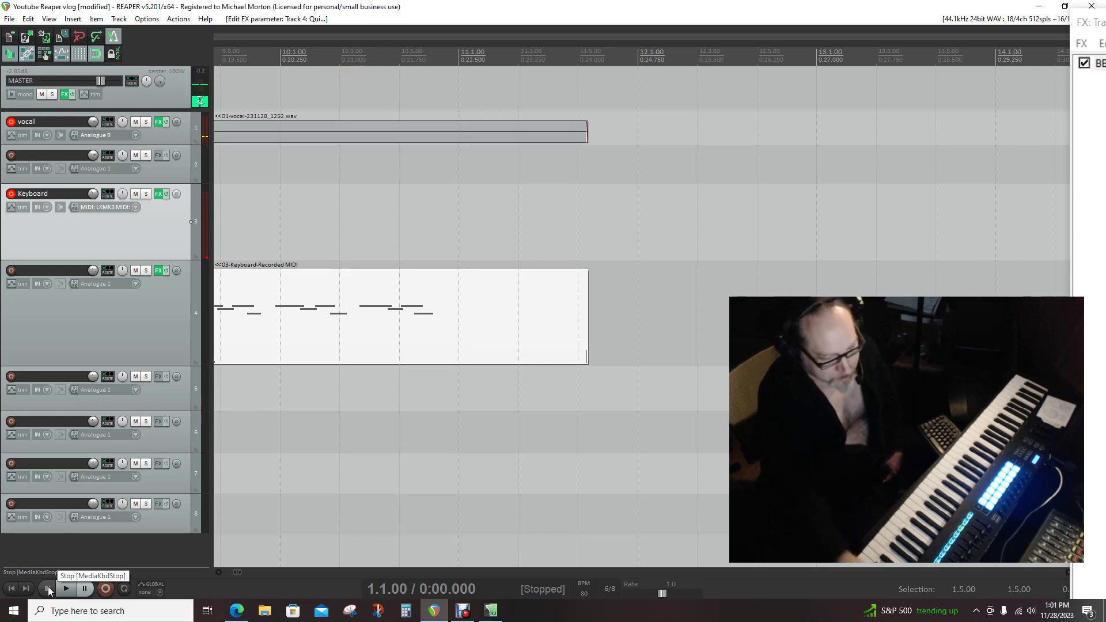
Play track 4's part from the project start while performing along live on the Keyboard track with Tubular Bells
key("Home")
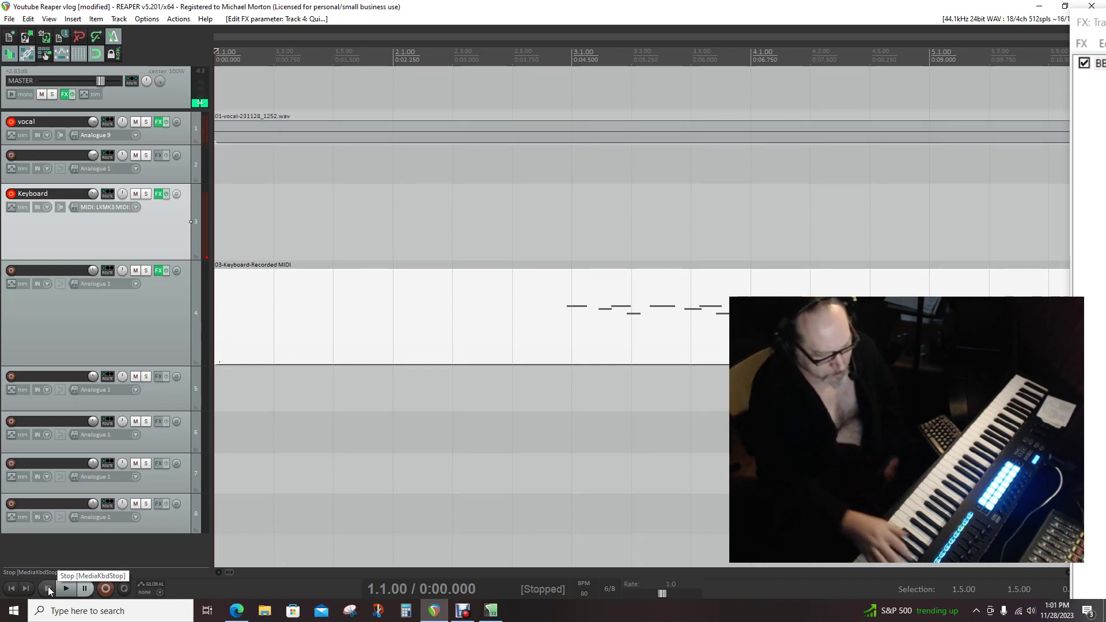
key("space")
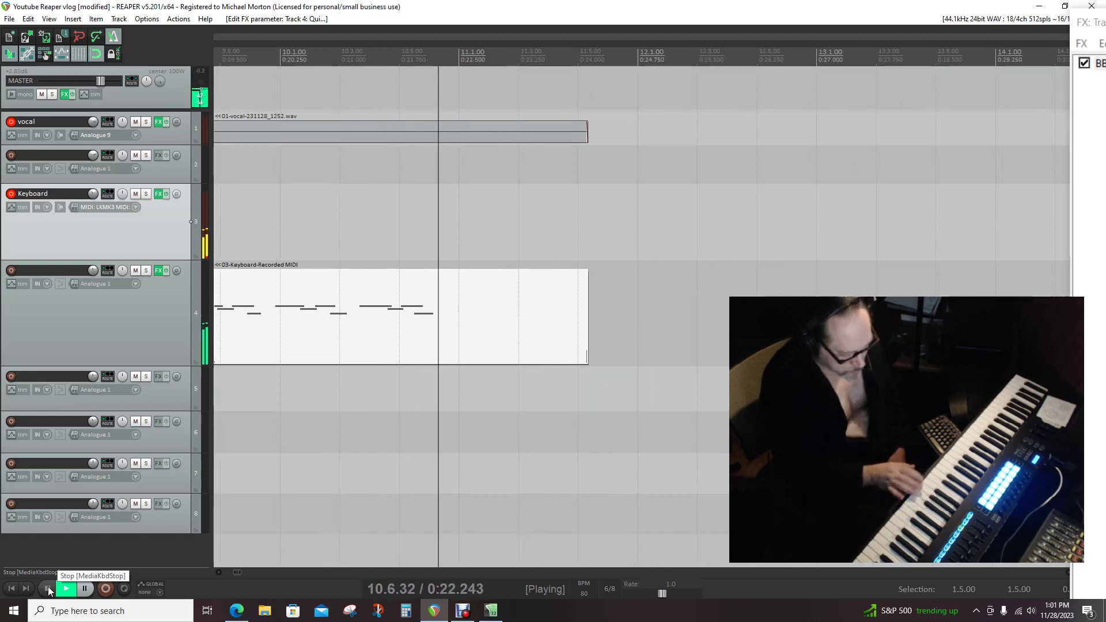
Rehearse the live Keyboard part again from the project start over track 4's part, and stop playback
left_click(49, 589)
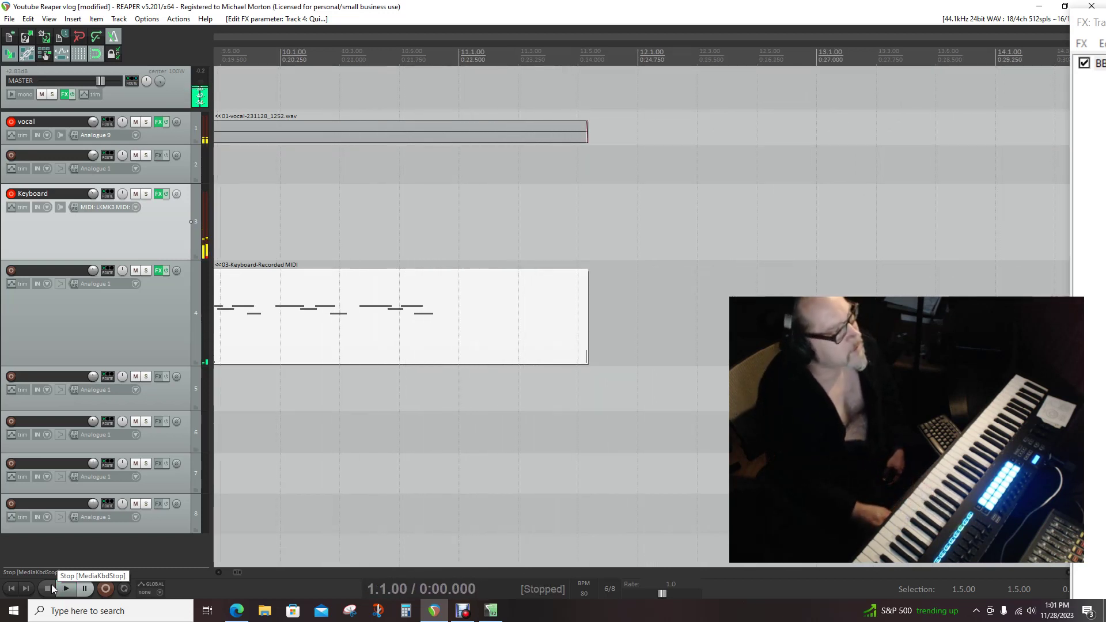
left_click(12, 590)
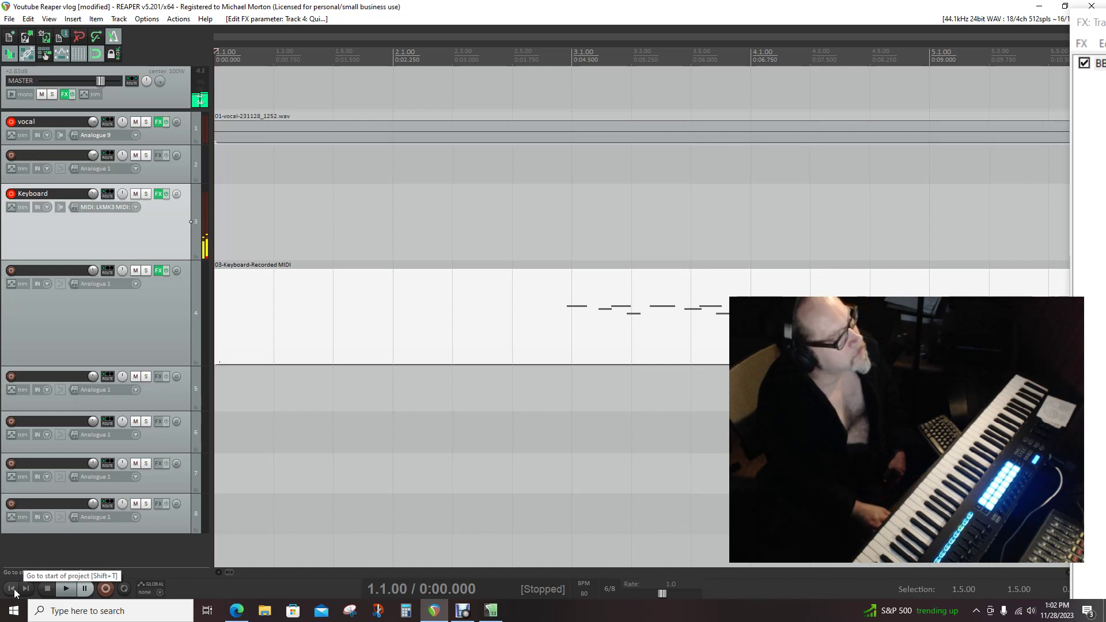
left_click(66, 589)
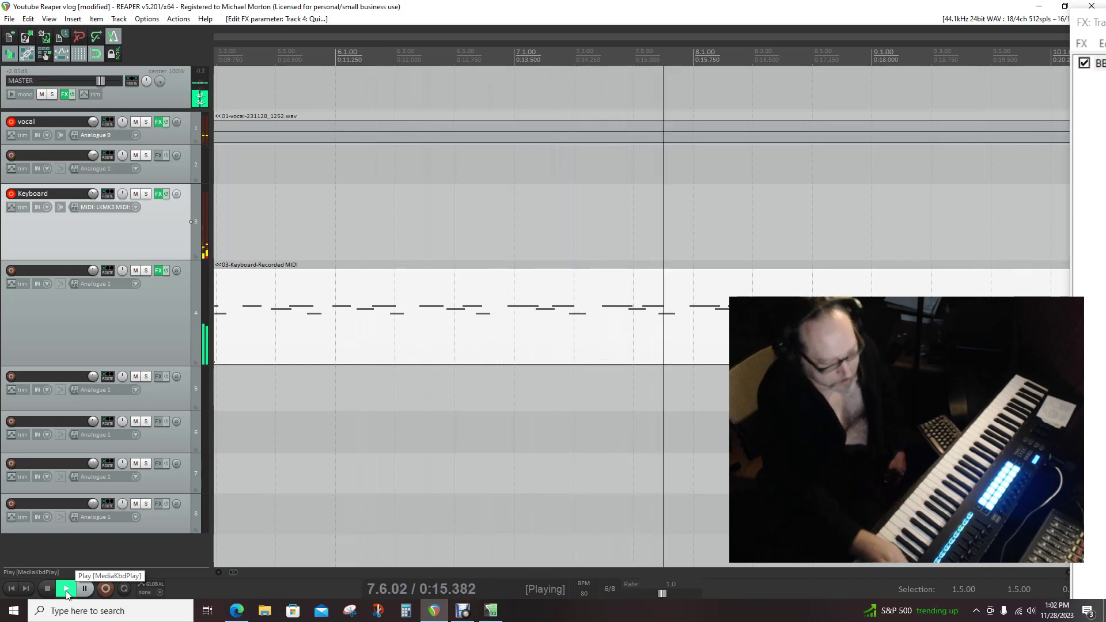
key("space")
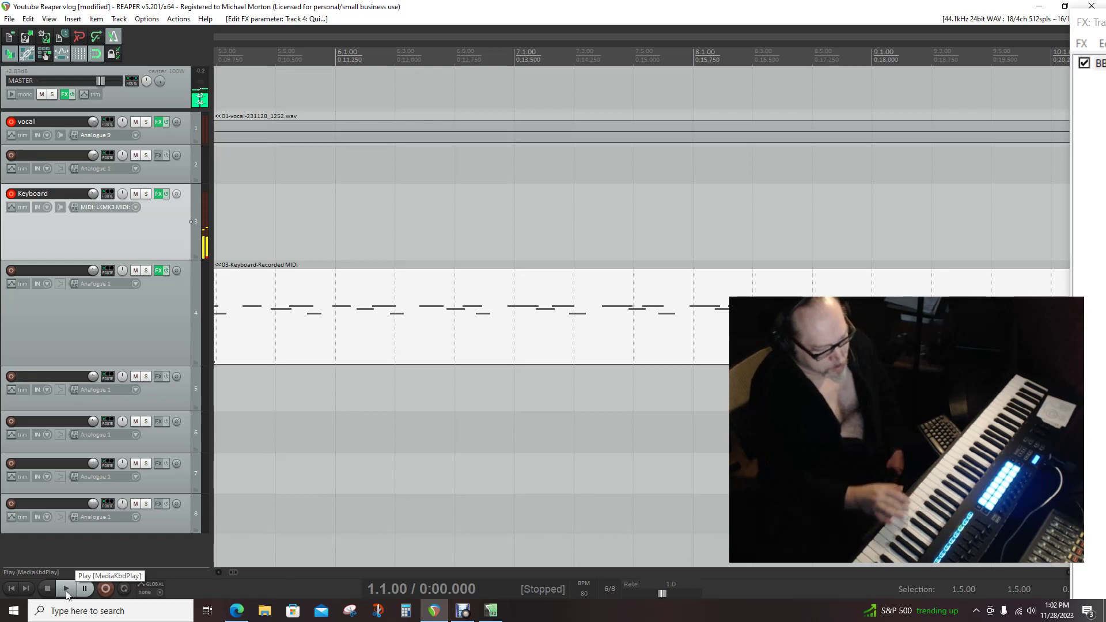
Record the live part on the armed Keyboard and vocal tracks over track 4's playback, and save all recorded files
key("ctrl+r")
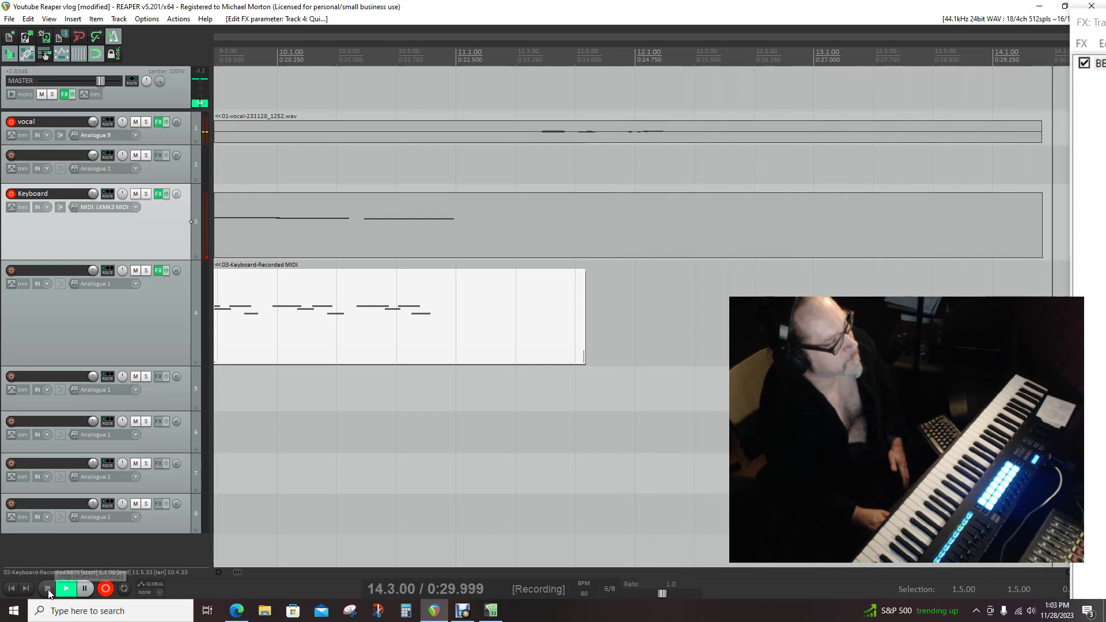
left_click(48, 589)
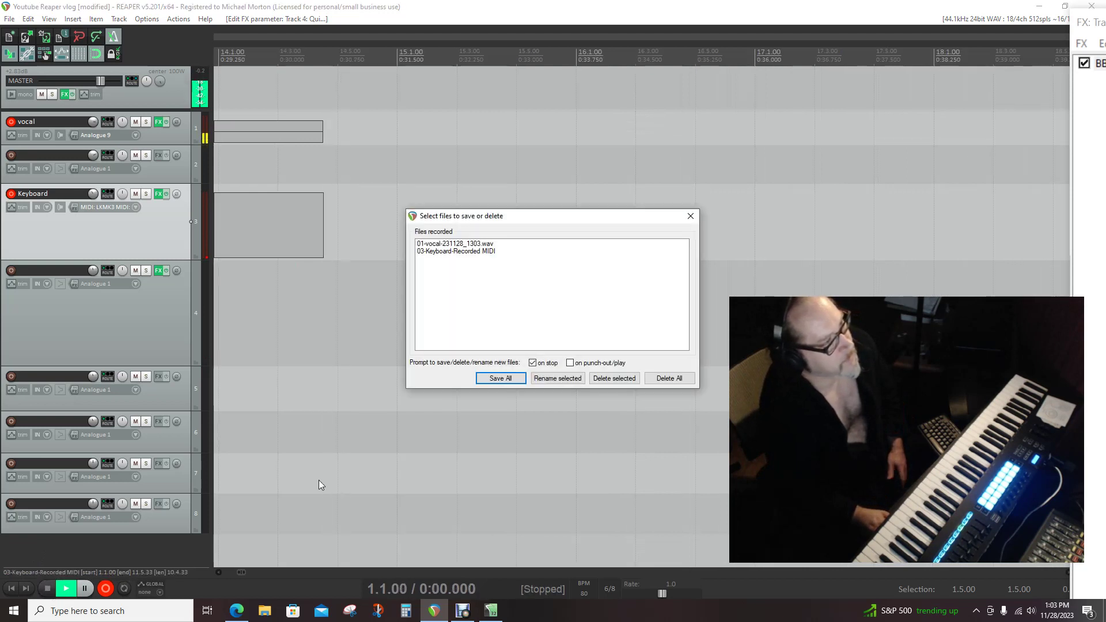
left_click(500, 380)
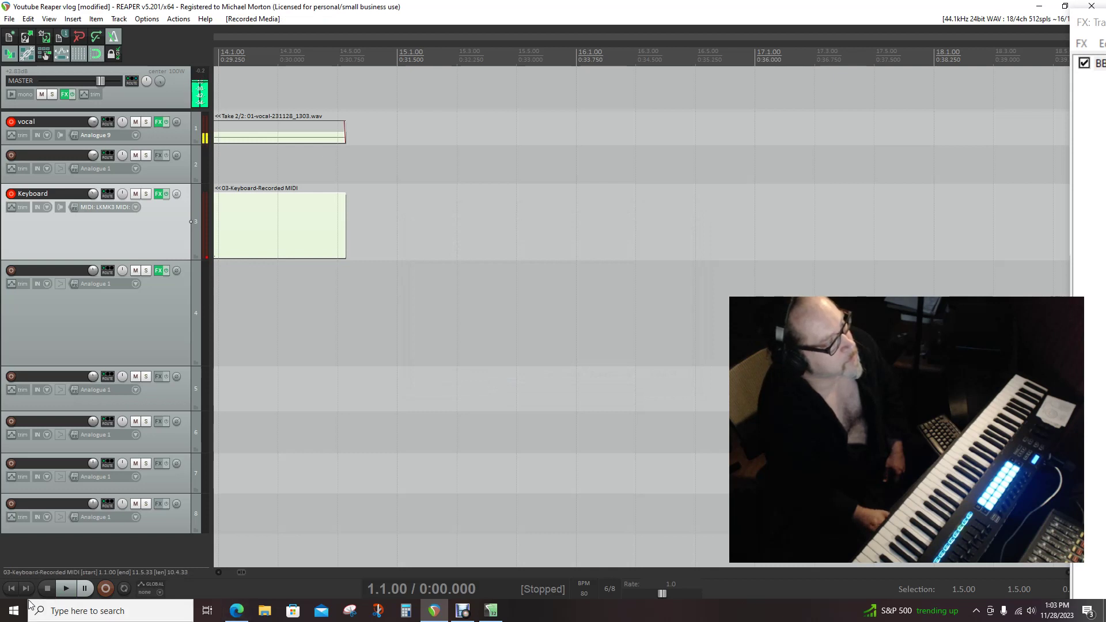
Disarm the Keyboard track and play the project from the start to hear the new MIDI take with track 4, stopping after the last notes
left_click(11, 590)
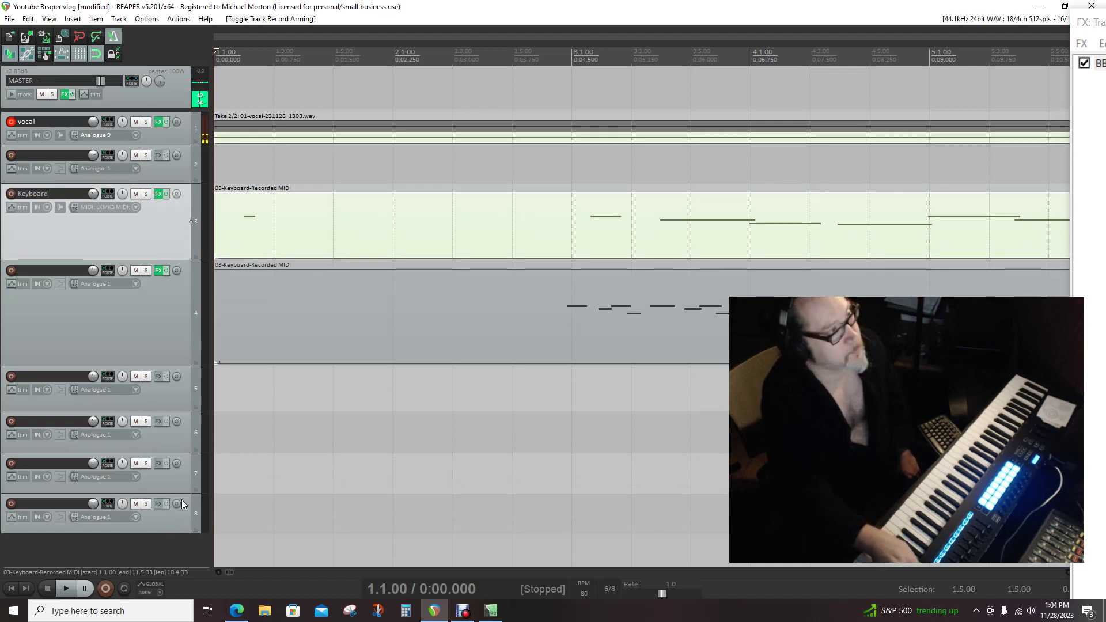
key("space")
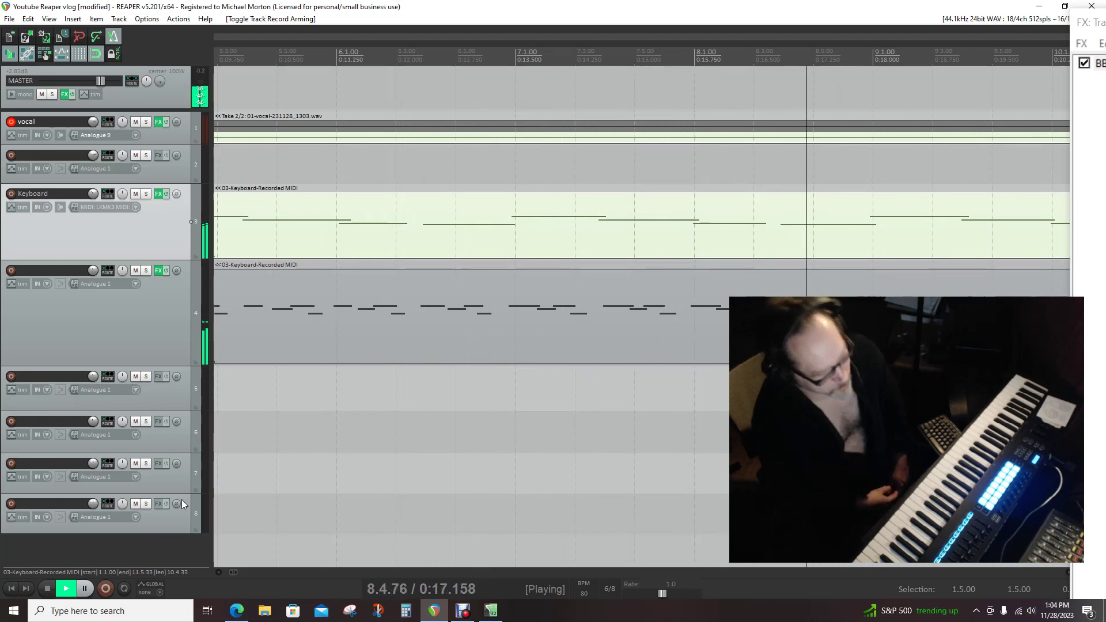
left_click(48, 589)
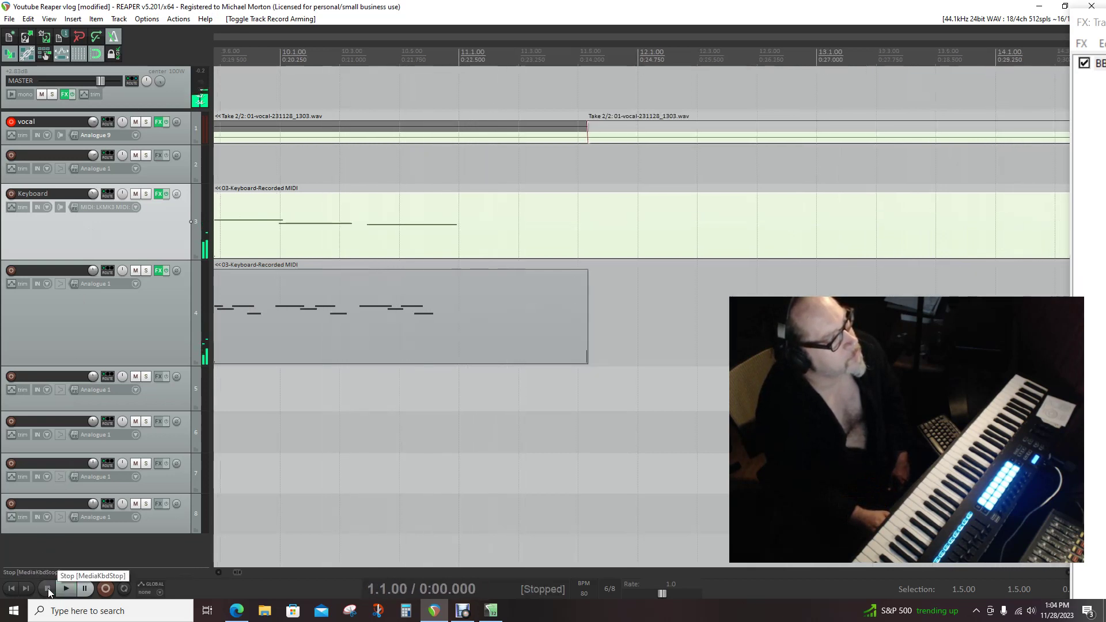
Turn the metronome off, play both MIDI parts through without the click, and return to the project start
left_click(115, 37)
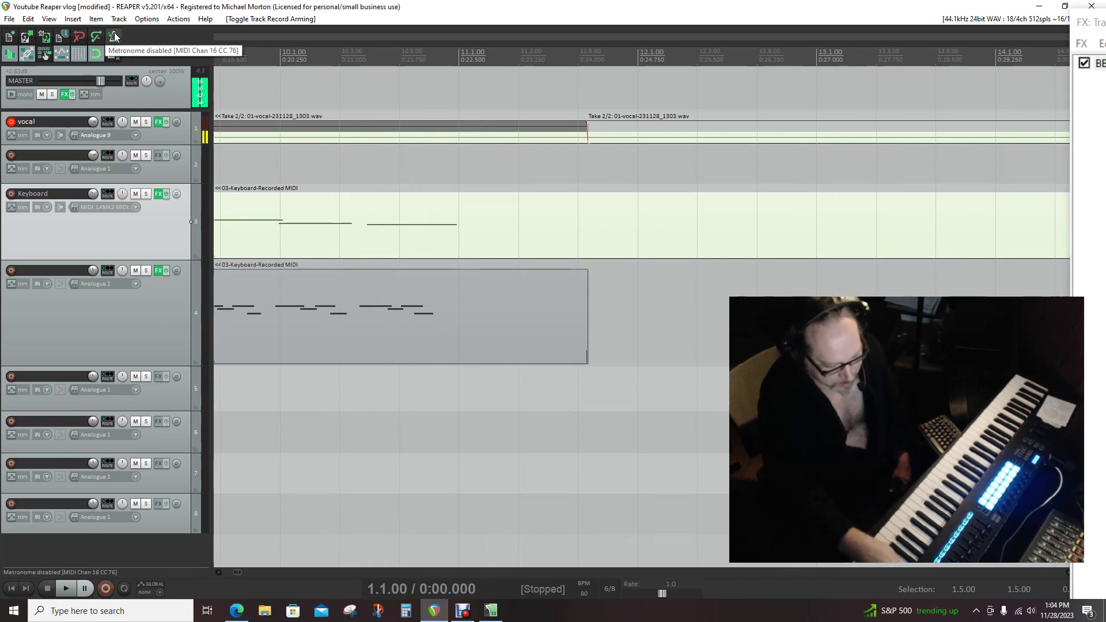
key("space")
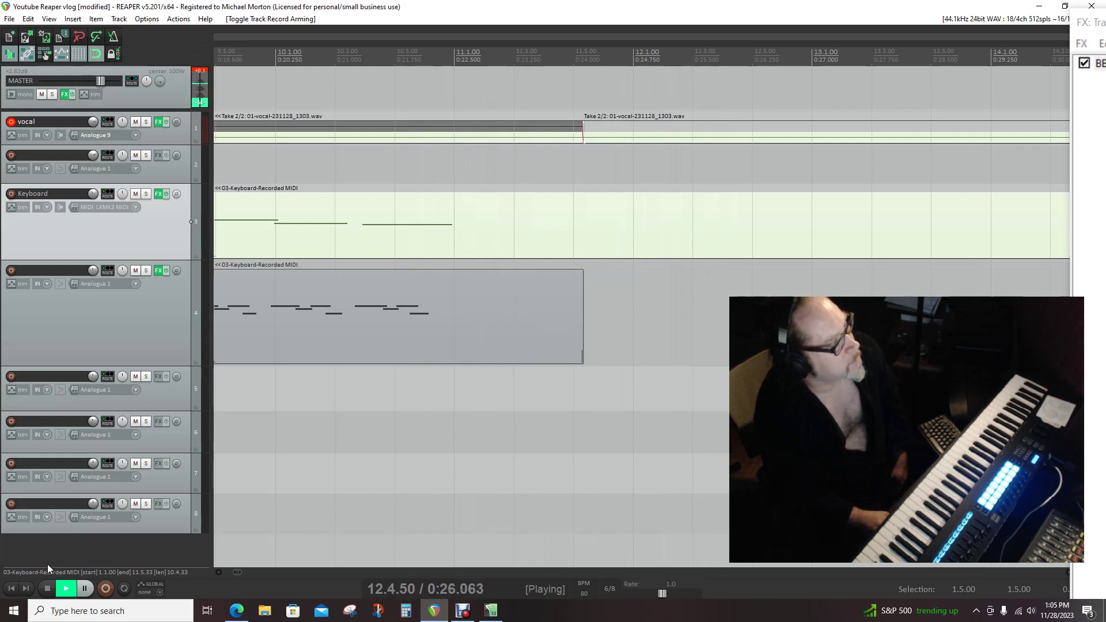
left_click(46, 589)
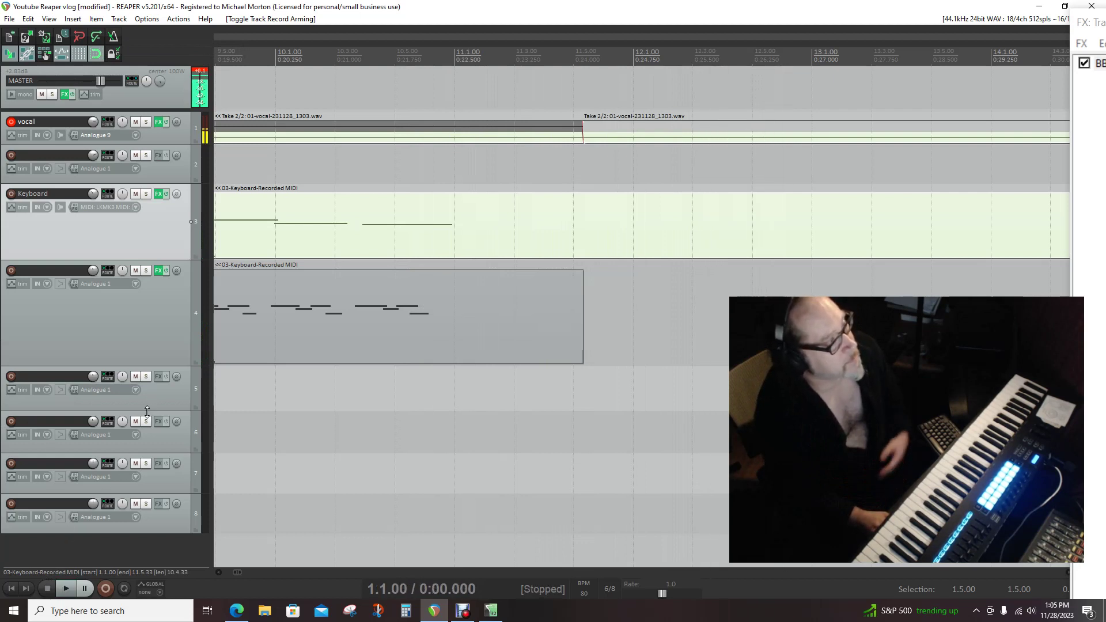
left_click(12, 588)
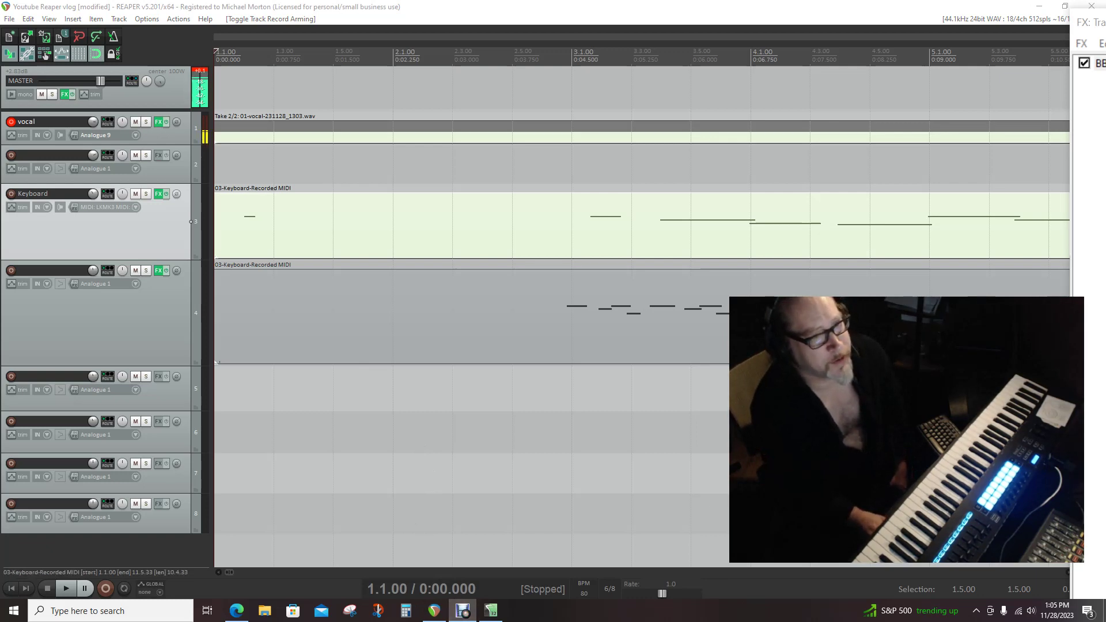
Bring the Quilcom Christmas Belly 1.009 window back into view over the arrangement
left_click(463, 610)
left_click_drag(1076, 140, 780, 185)
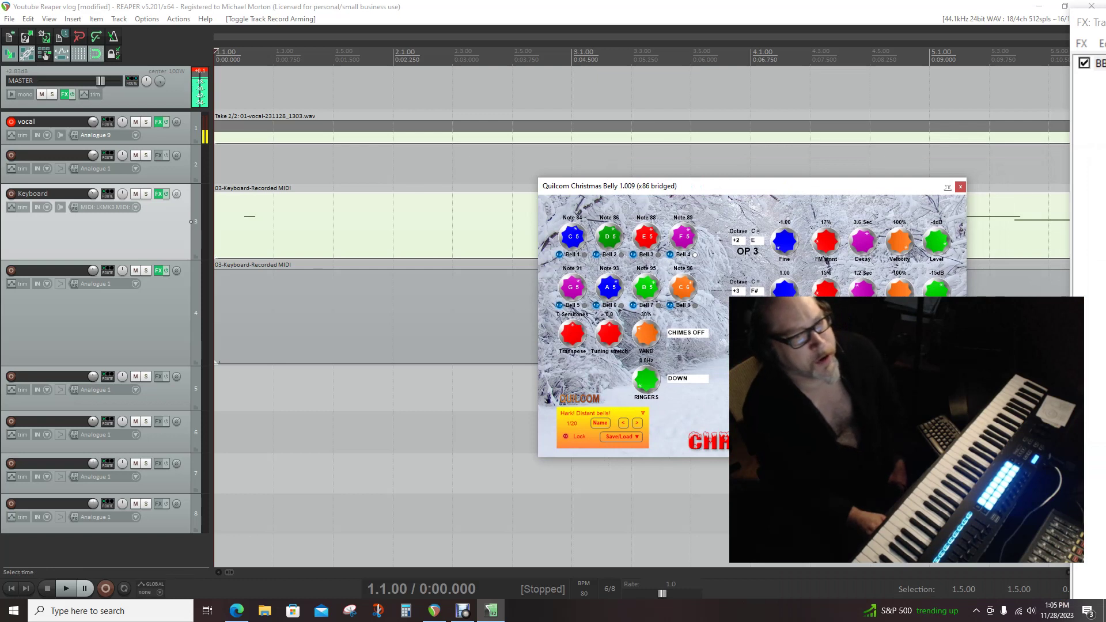